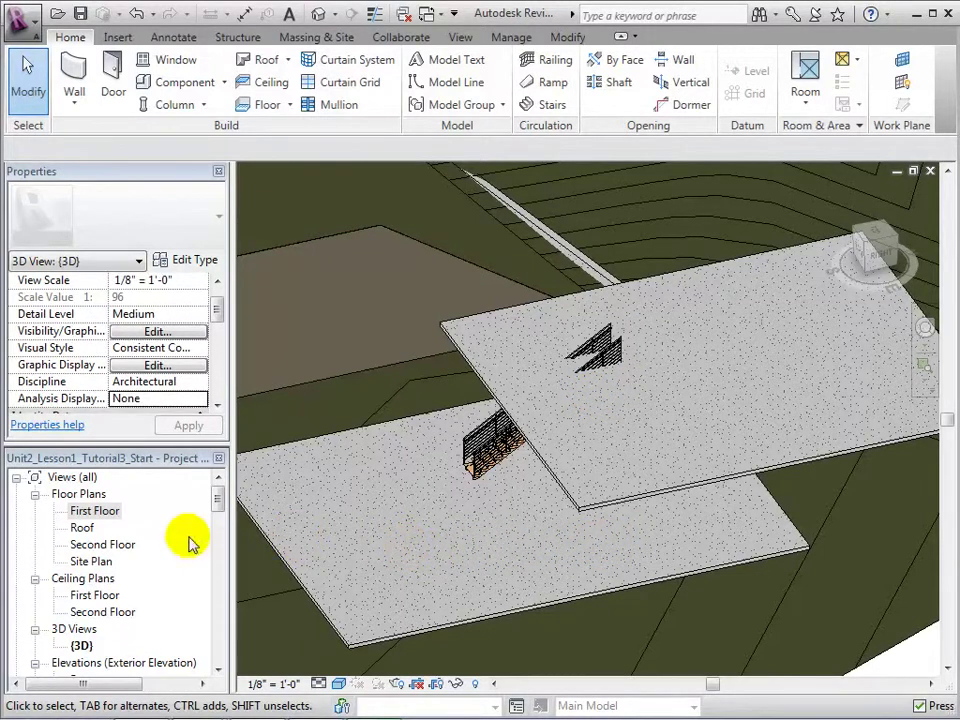
- On the Second Floor plan, inspect the Residential - Open Riser stair's 21 risers and 3' 0" width
double_click(110, 545)
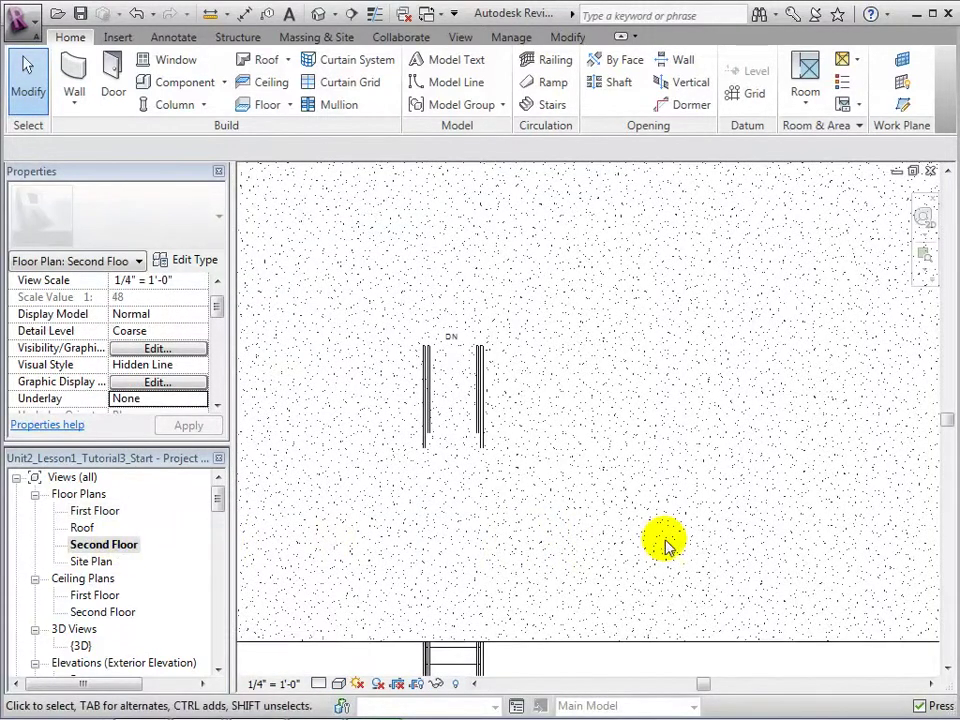
middle_drag(675, 539, 749, 461)
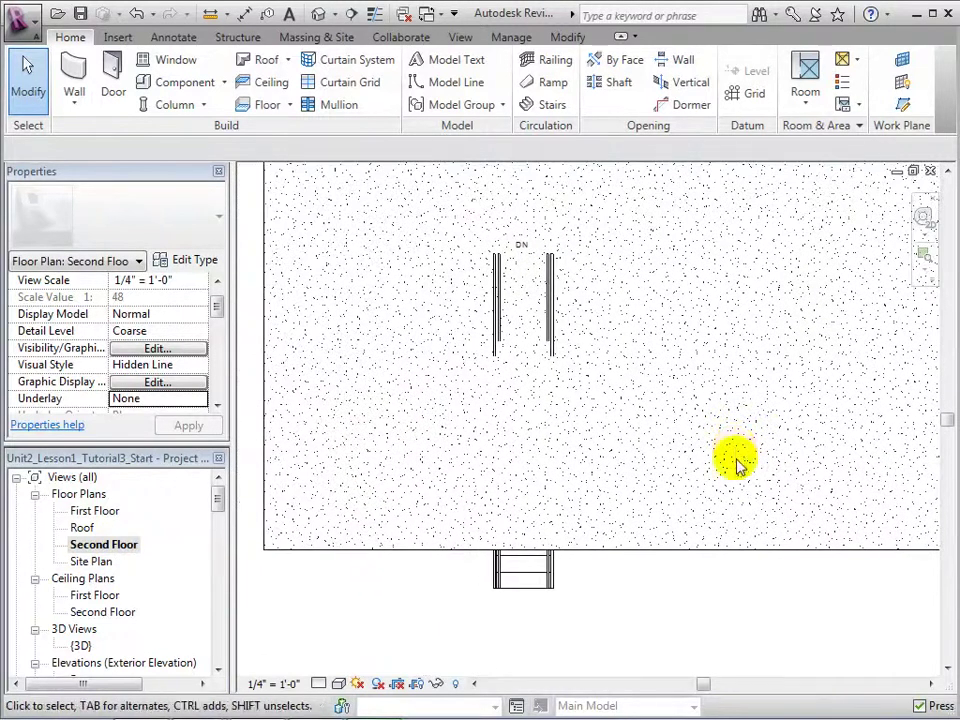
click(527, 578)
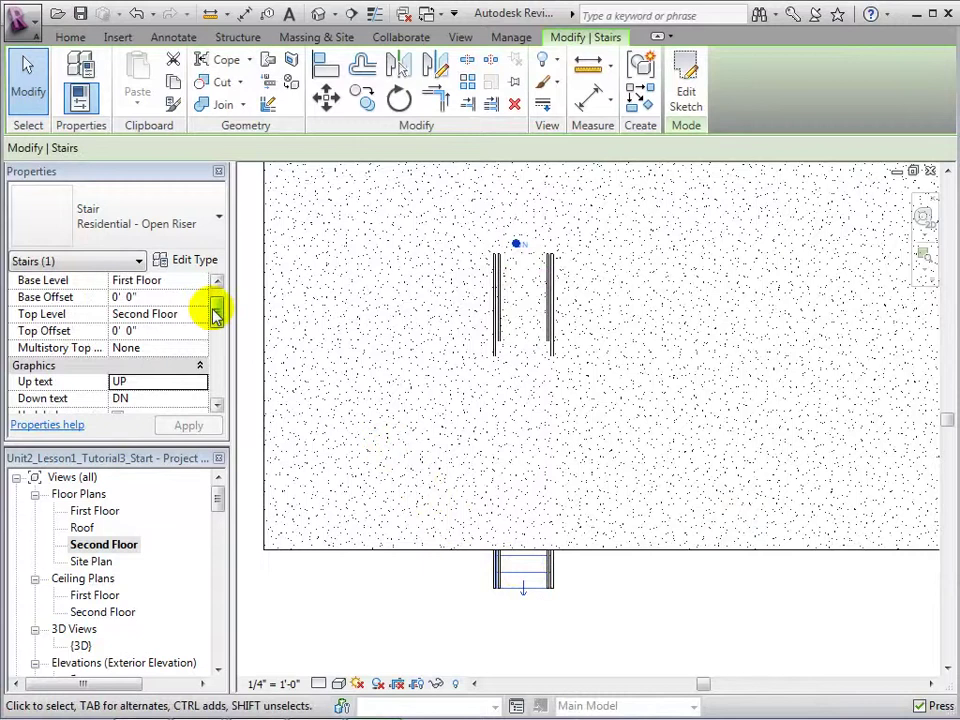
drag(215, 314, 219, 360)
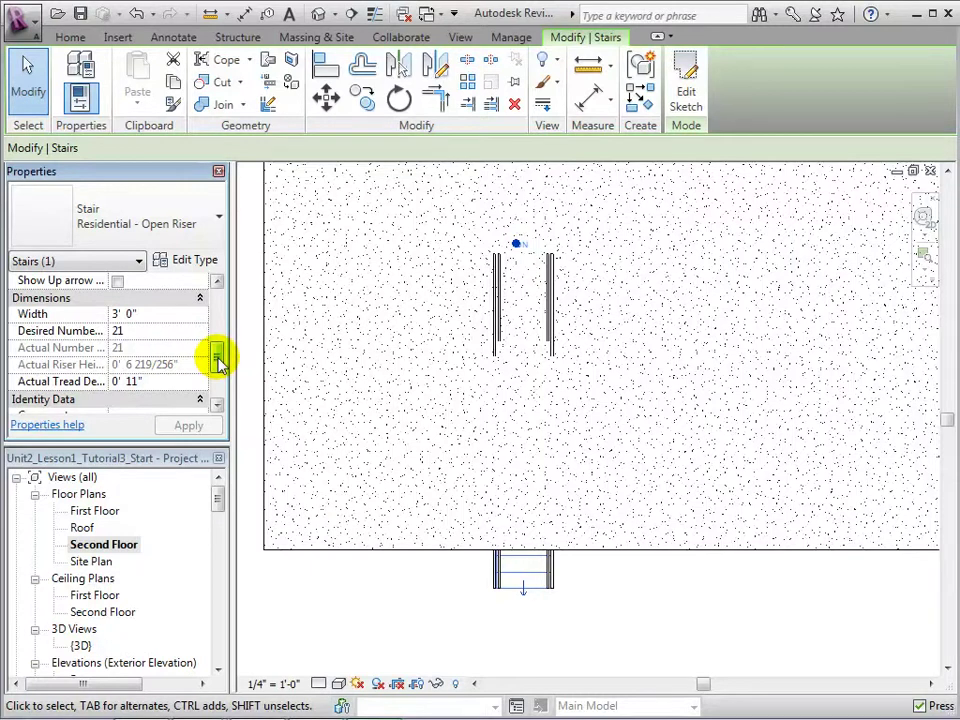
- Put the second-floor slab into boundary sketch editing using Pick Lines
click(354, 467)
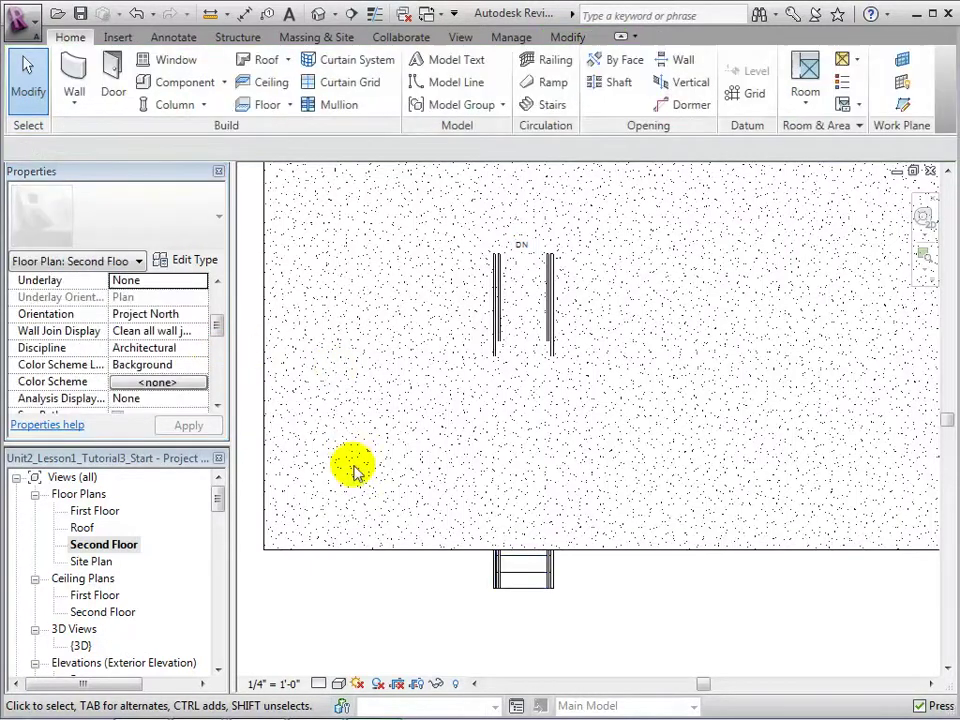
click(364, 549)
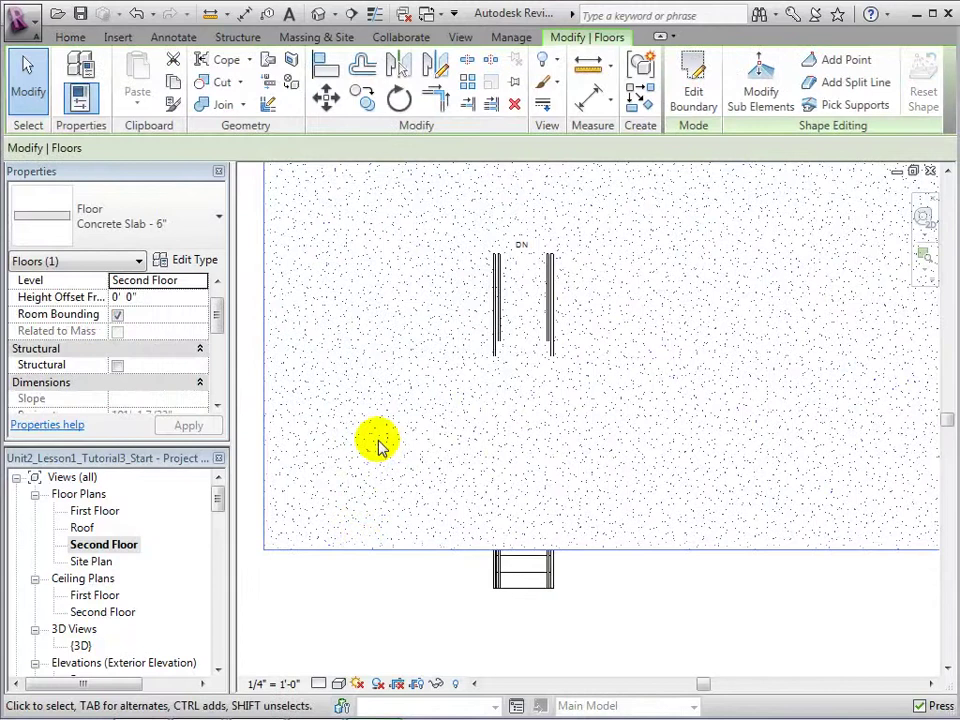
click(693, 80)
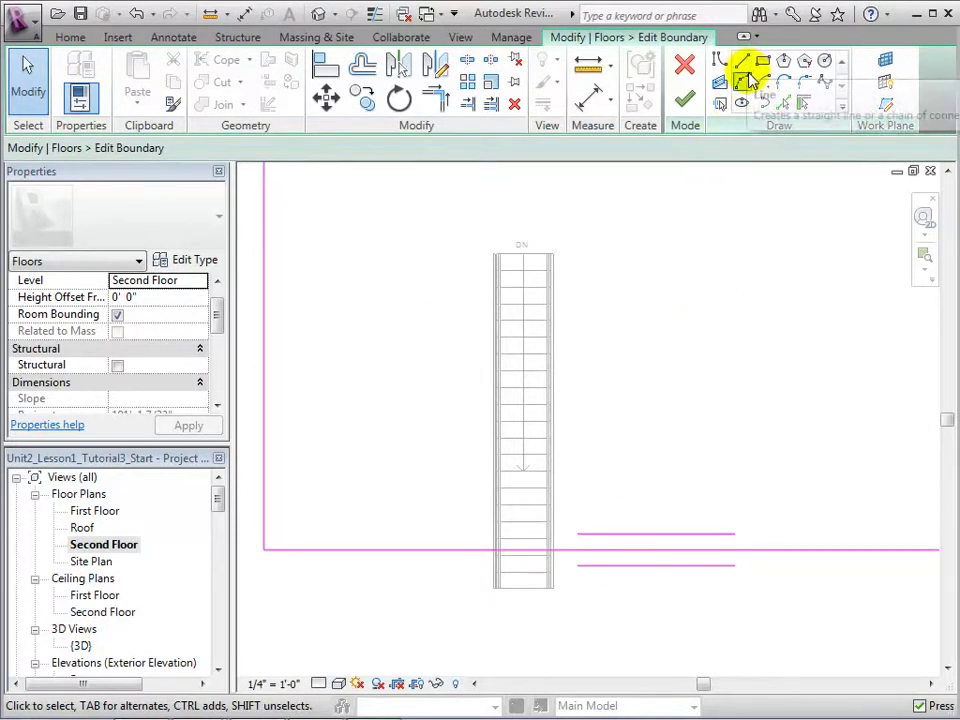
click(782, 104)
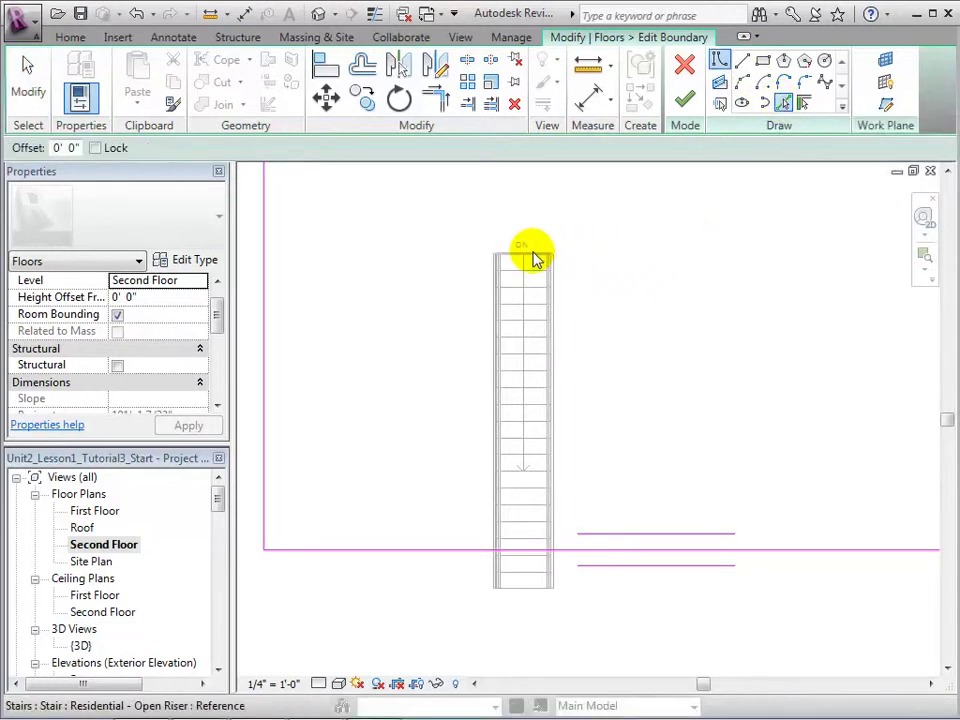
- Pick the stair's top, left, right and bottom edges as opening boundary lines
click(535, 255)
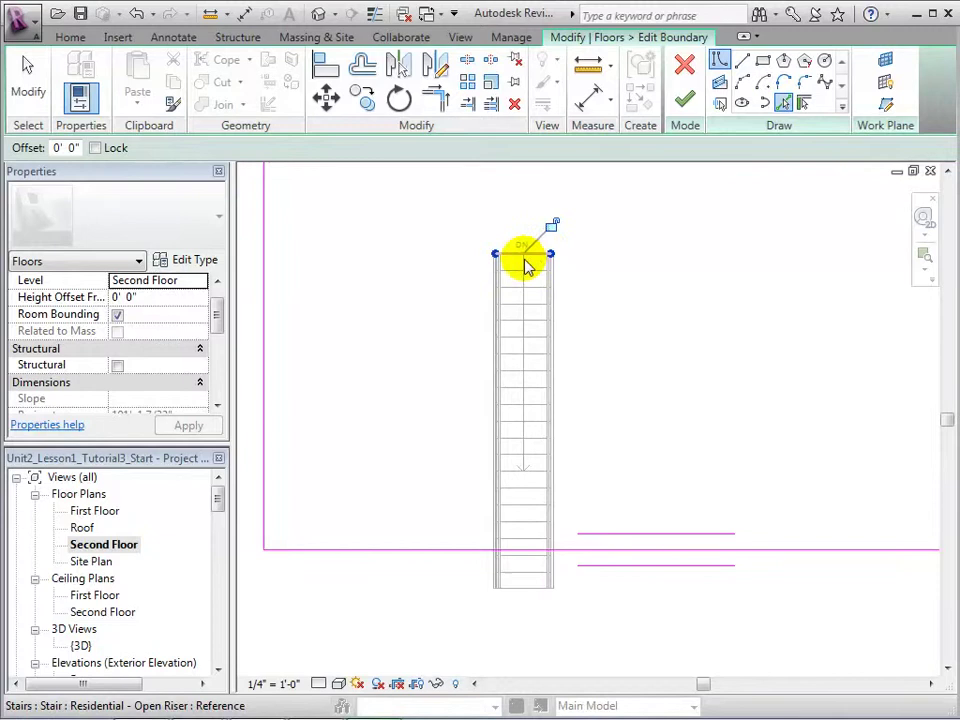
scroll(467, 320, up, 3)
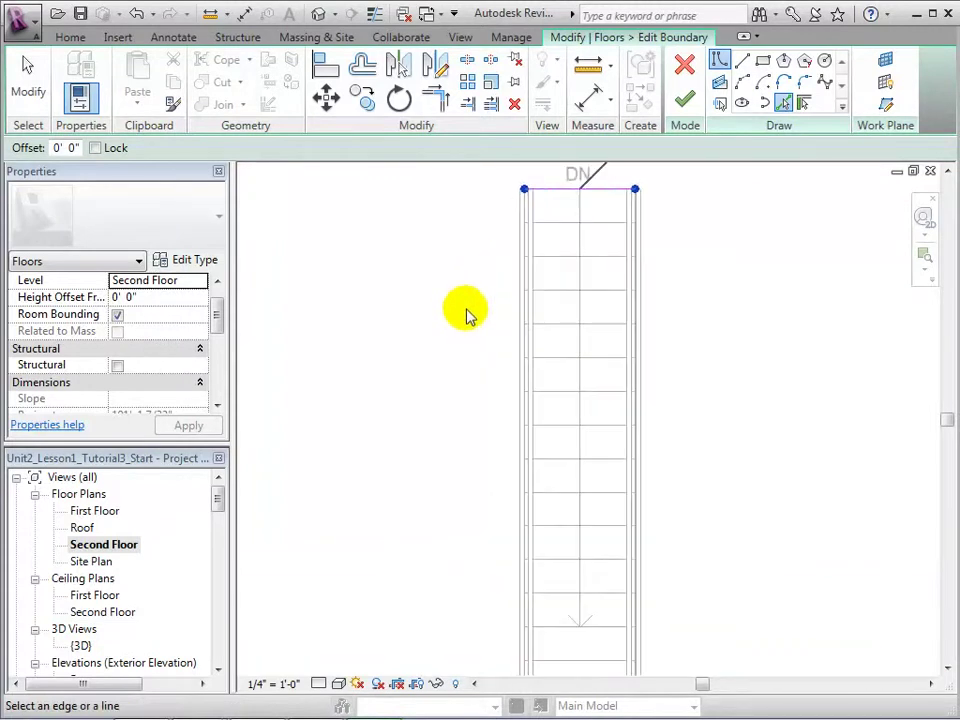
click(520, 315)
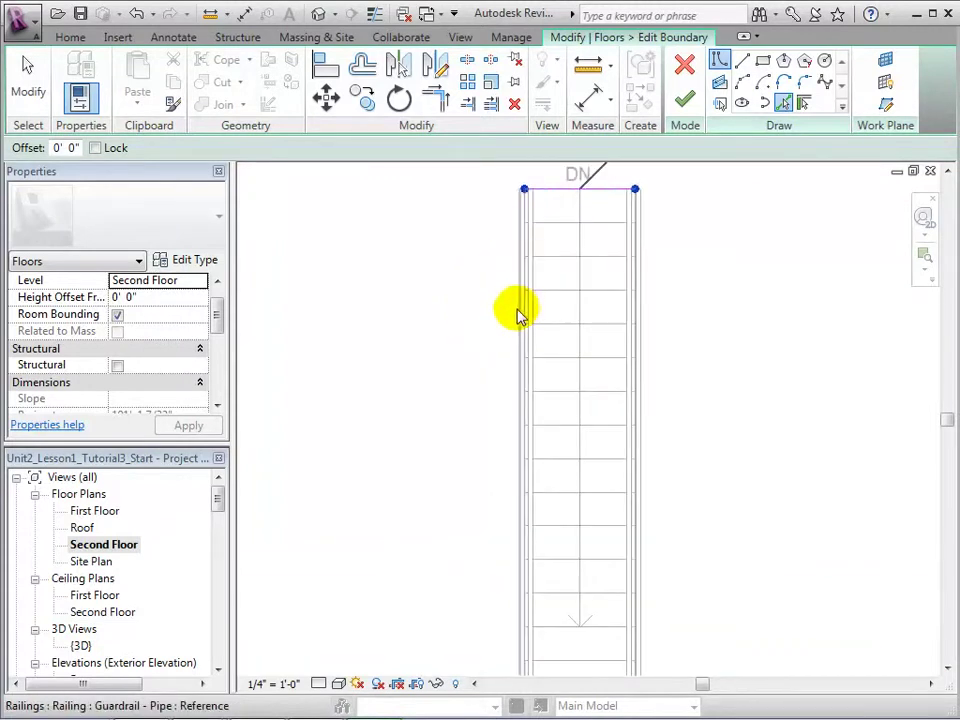
click(640, 313)
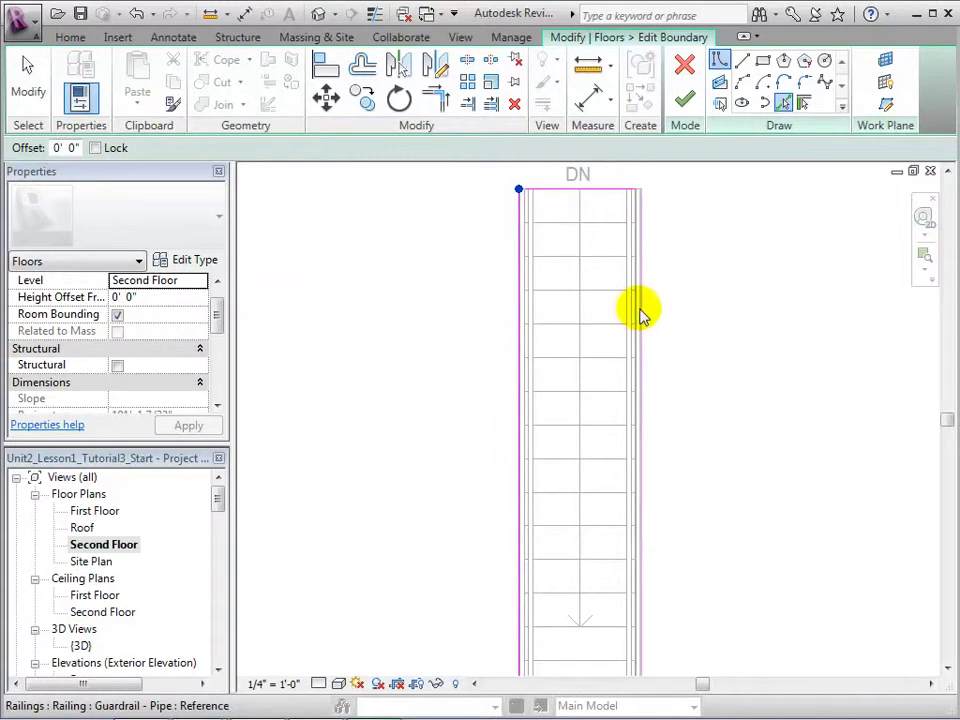
click(640, 311)
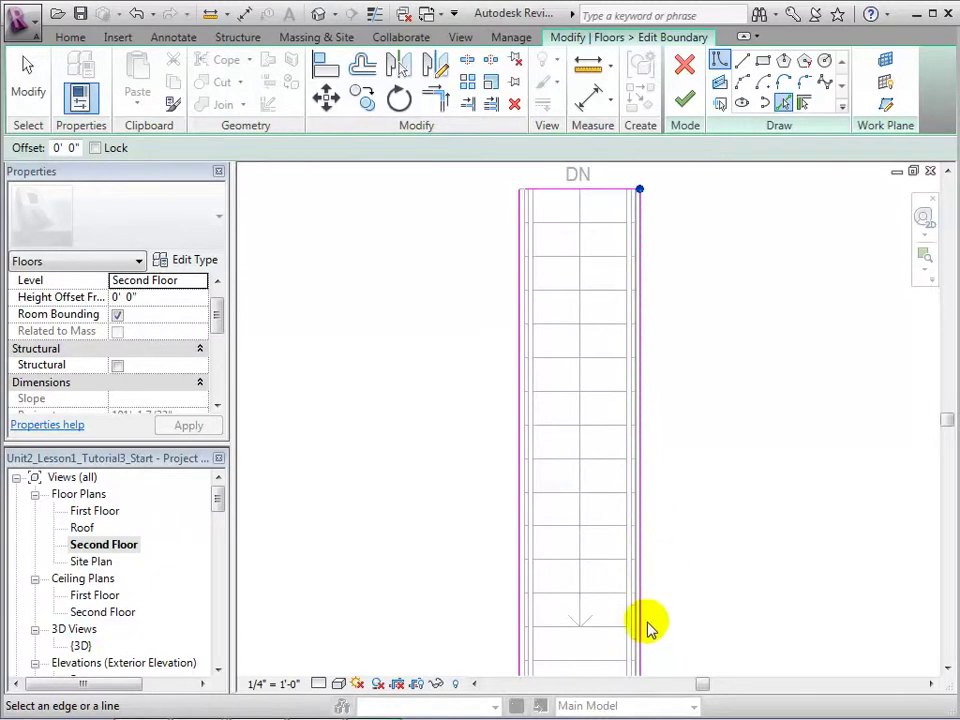
click(604, 628)
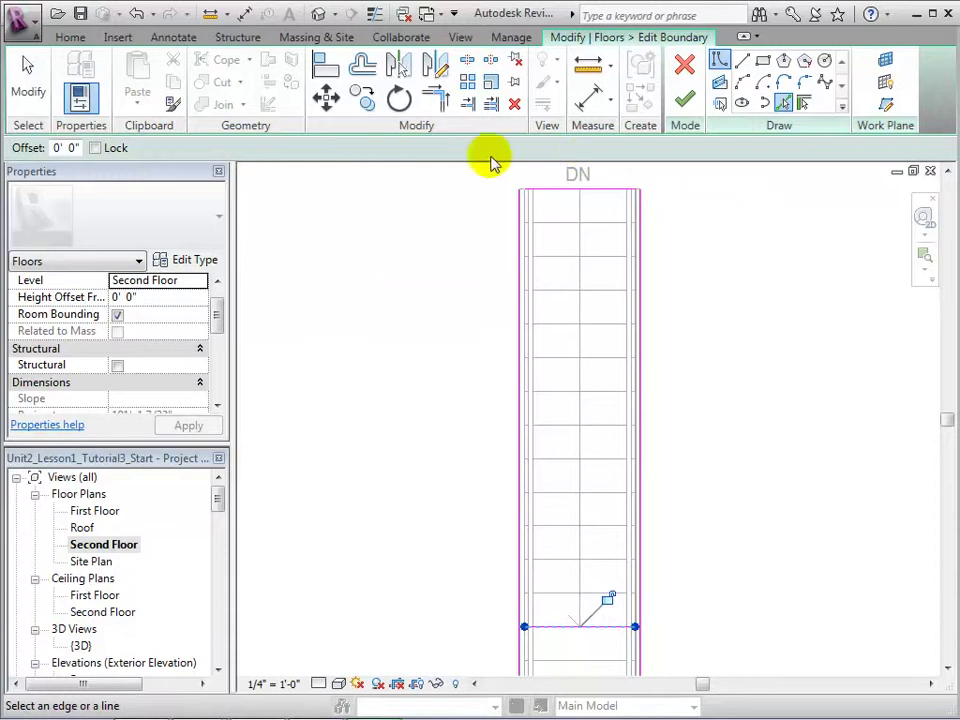
- Trim/Extend to Corner the four stair sketch lines into a closed rectangle
click(433, 101)
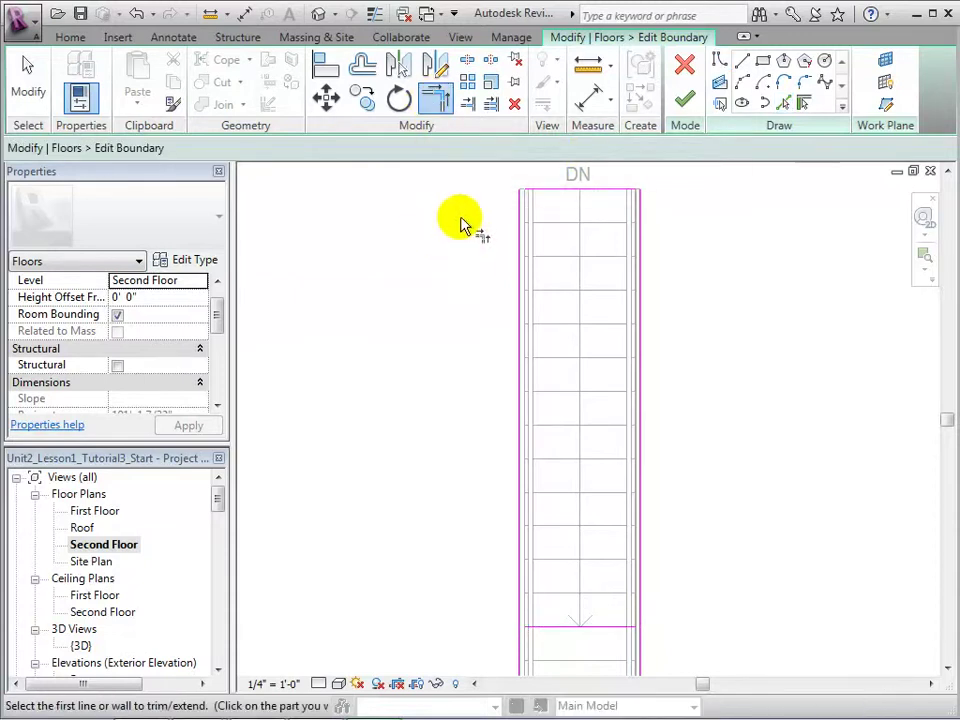
click(546, 192)
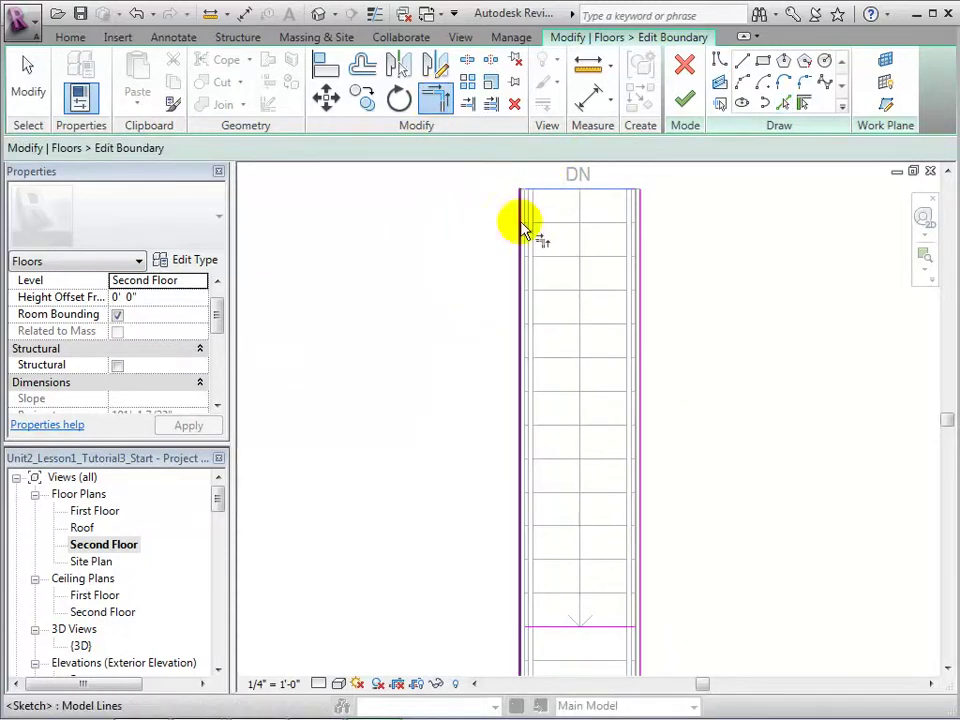
click(521, 222)
click(521, 600)
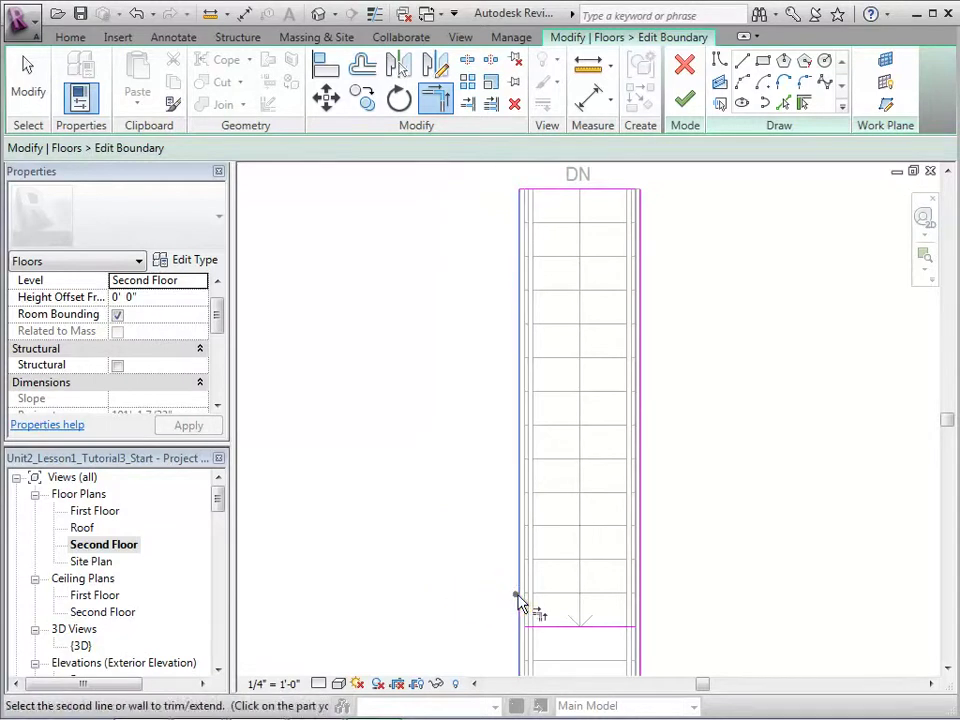
click(583, 628)
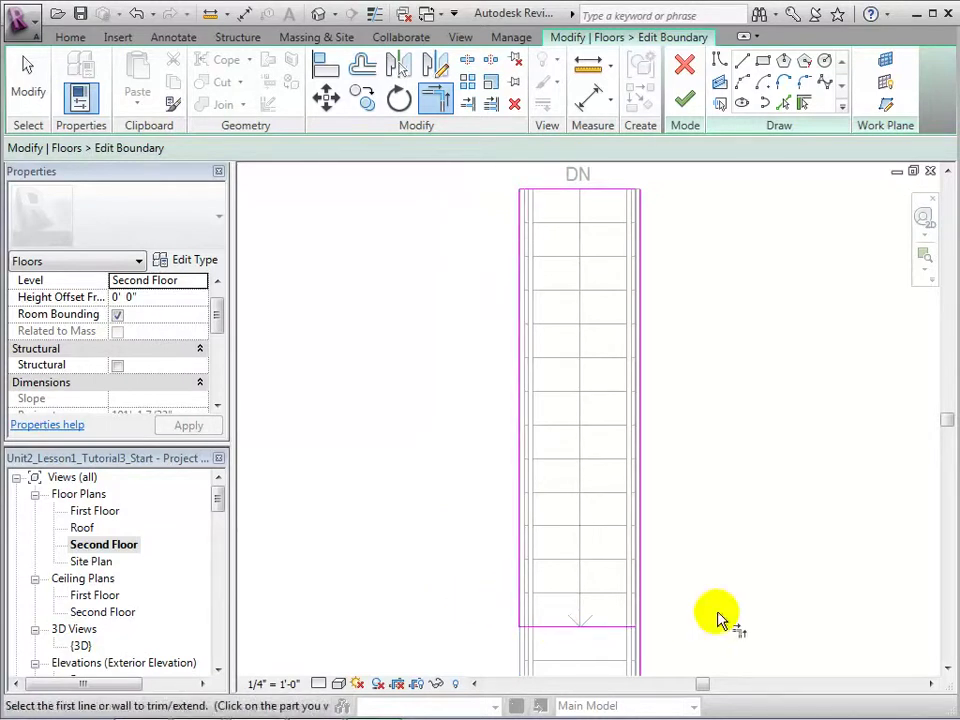
click(615, 627)
click(641, 569)
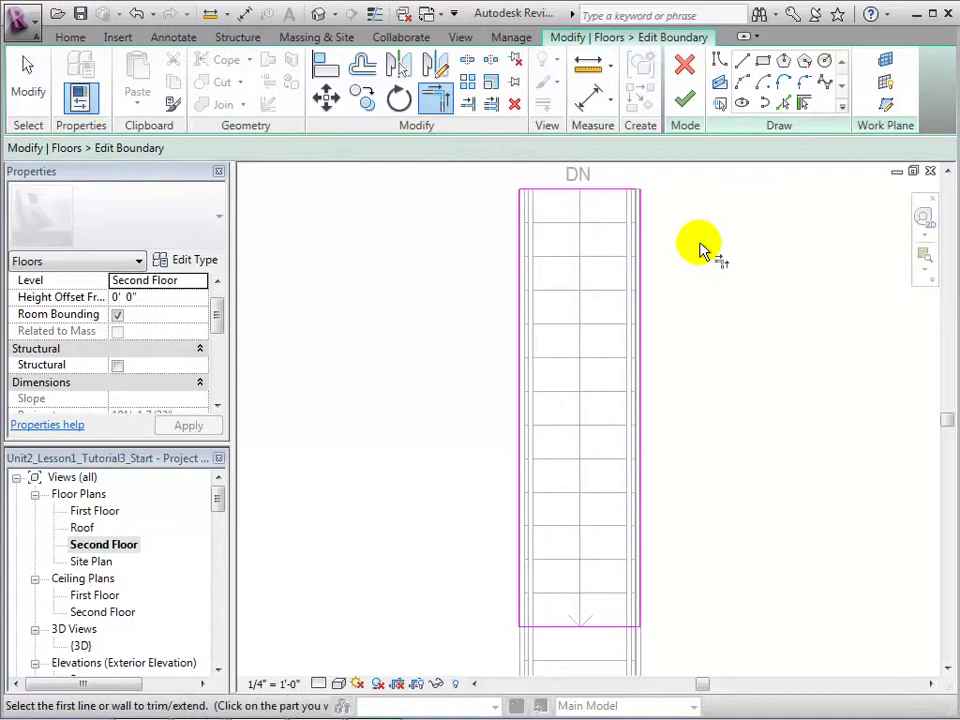
click(641, 252)
click(598, 190)
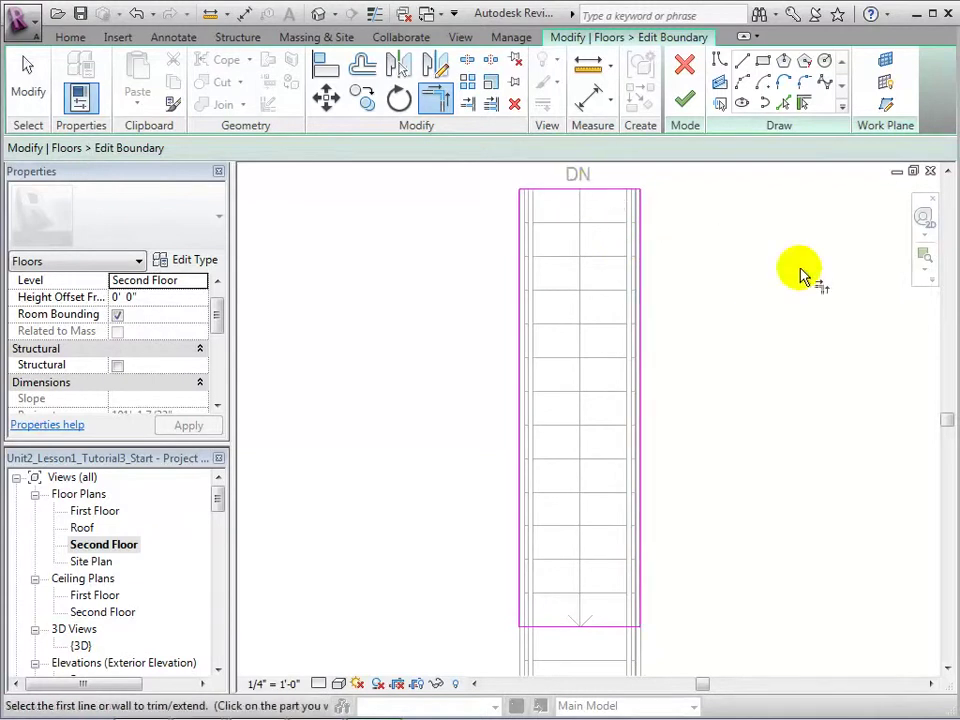
- Zoom out and finish the slab boundary edit
scroll(760, 415, down, 1)
scroll(760, 415, down, 3)
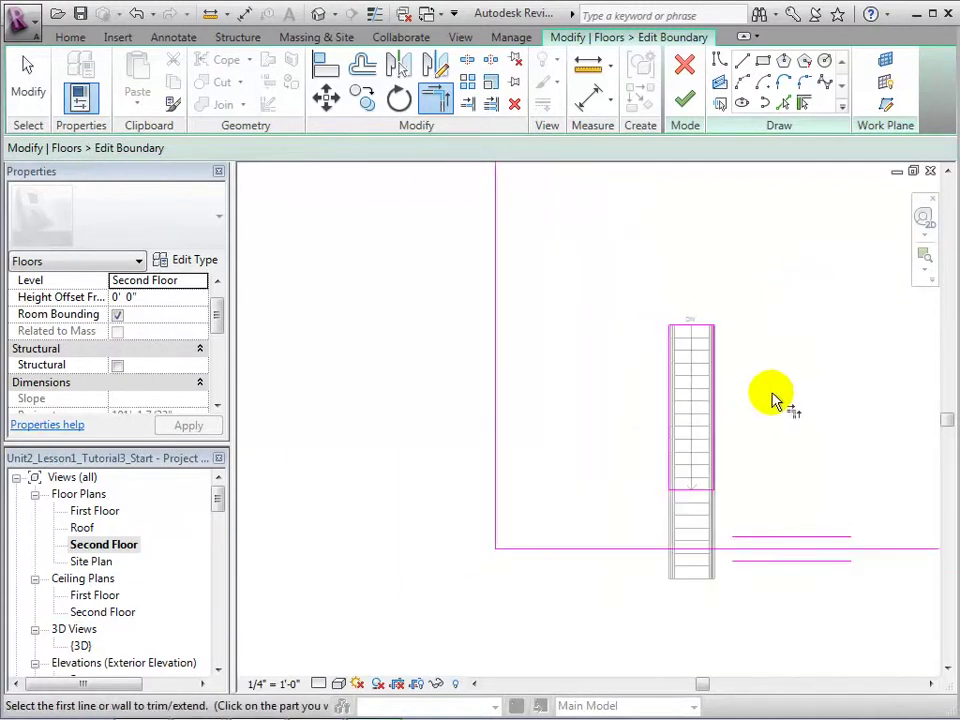
middle_drag(792, 403, 598, 403)
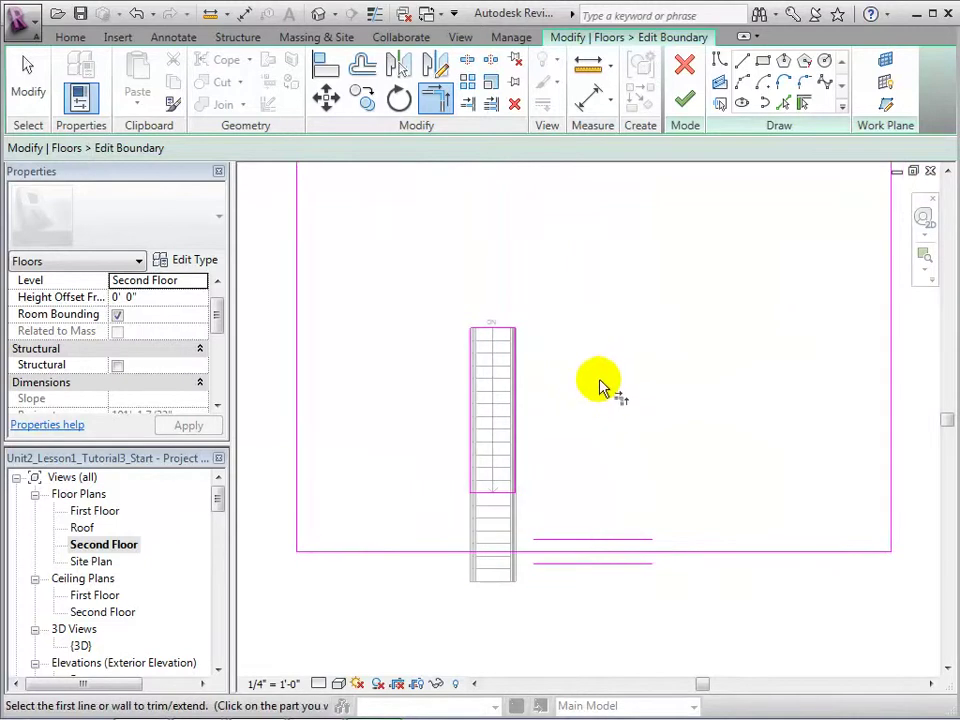
click(684, 97)
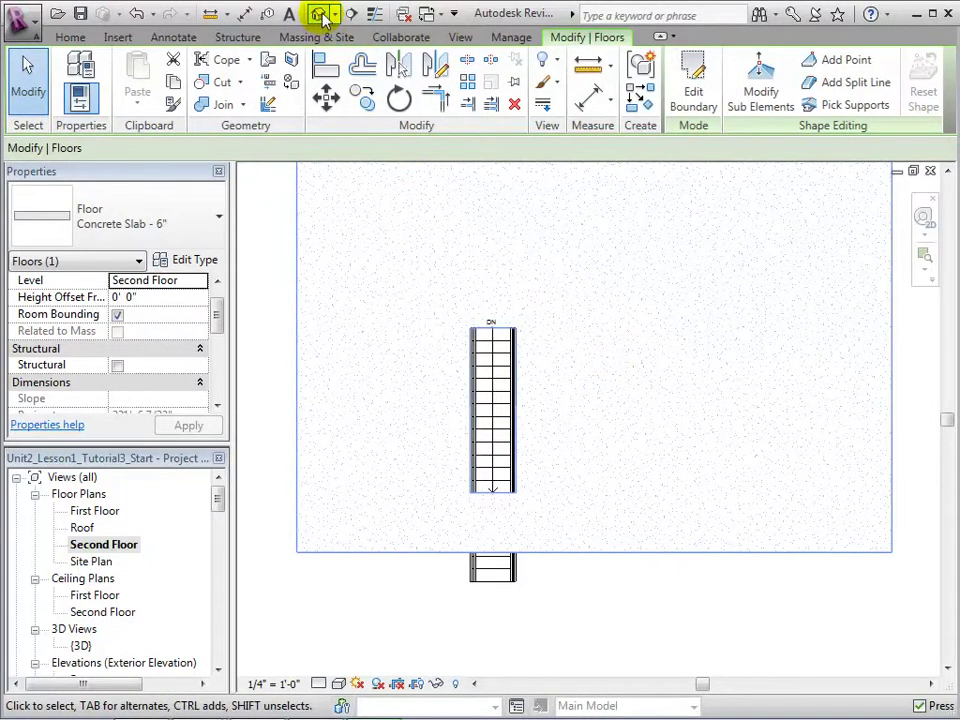
- Show the default 3D view framed on the slab's rectangular stair opening
click(320, 14)
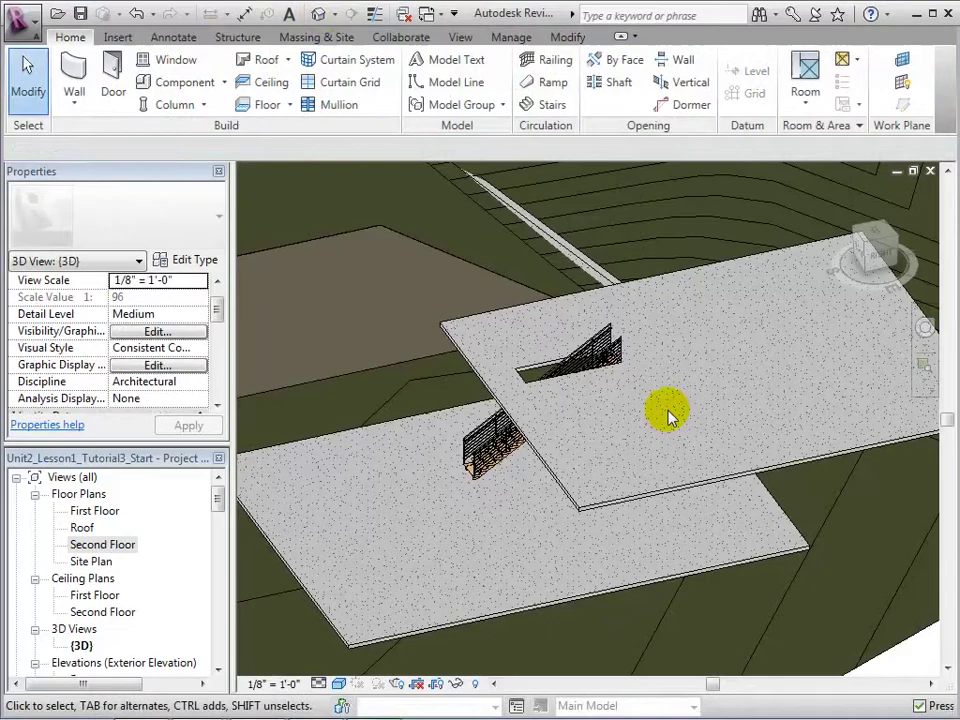
middle_drag(646, 415, 730, 490)
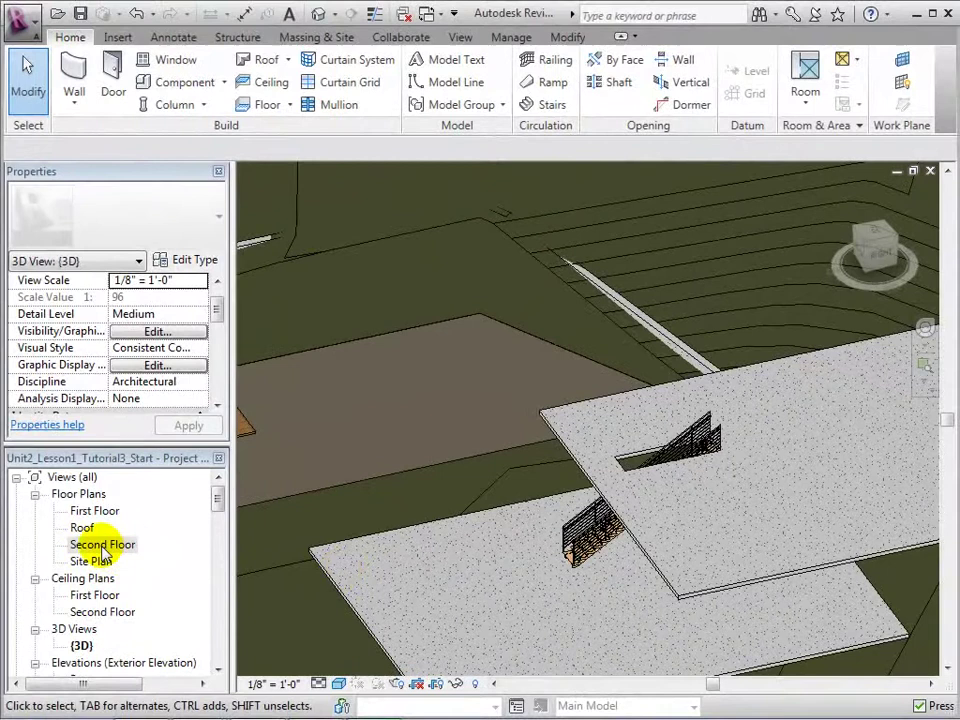
- Edit the Second Floor slab's boundary and remove the rectangular opening's sketch lines
double_click(102, 547)
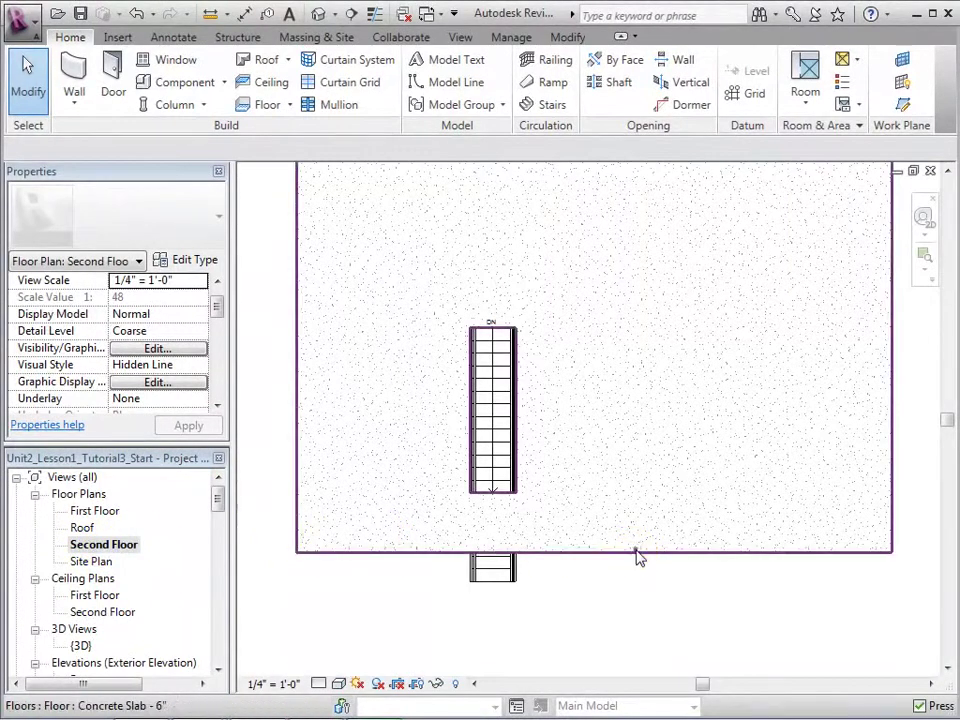
click(636, 552)
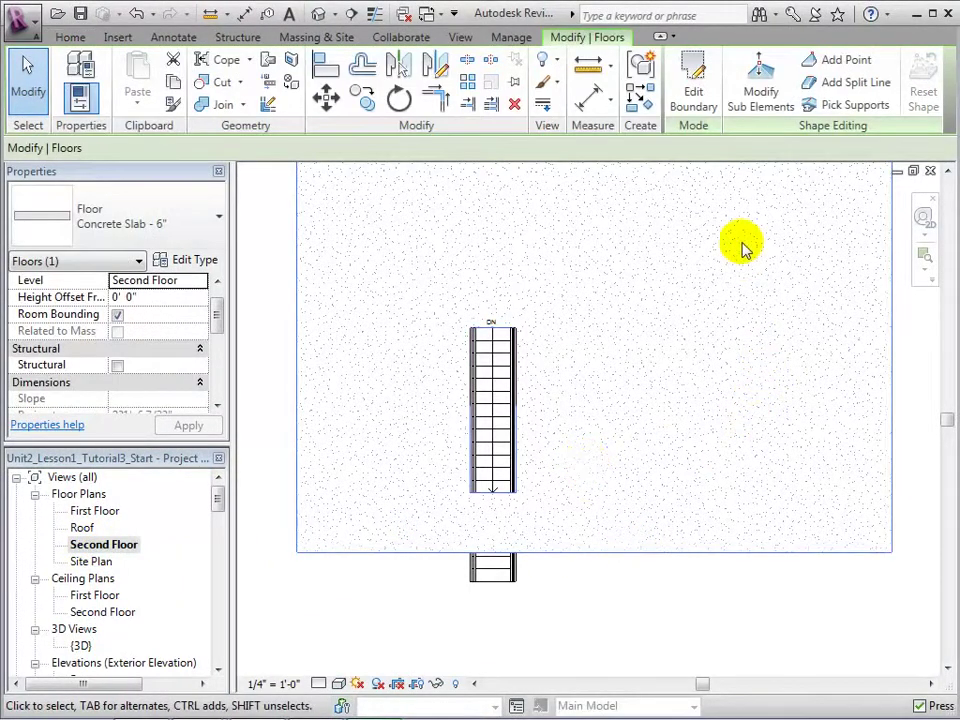
click(675, 311)
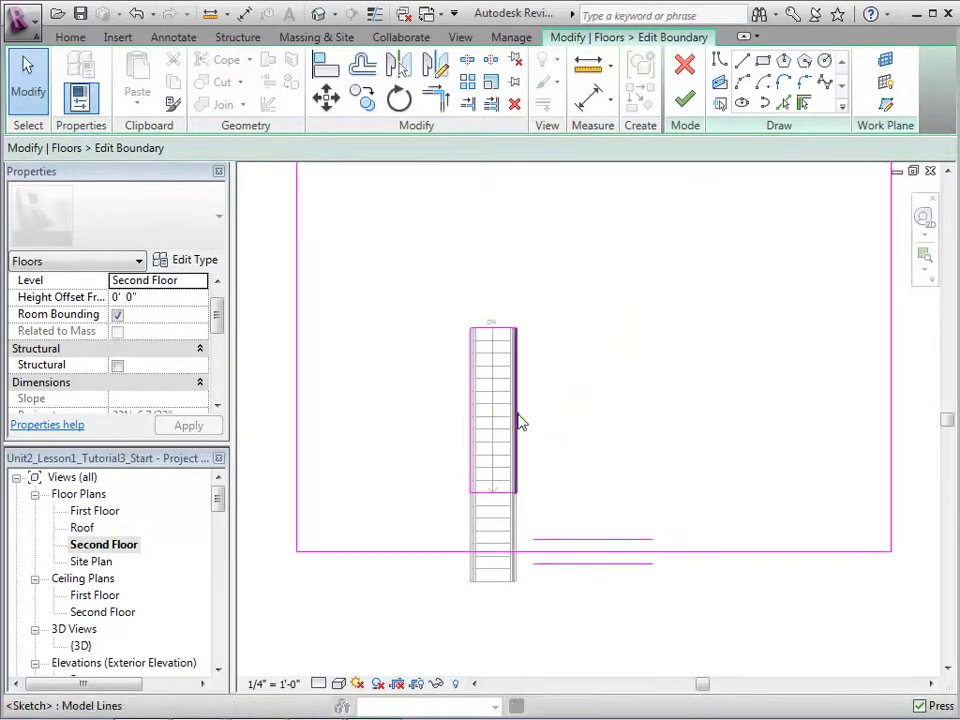
click(516, 414)
click(605, 422)
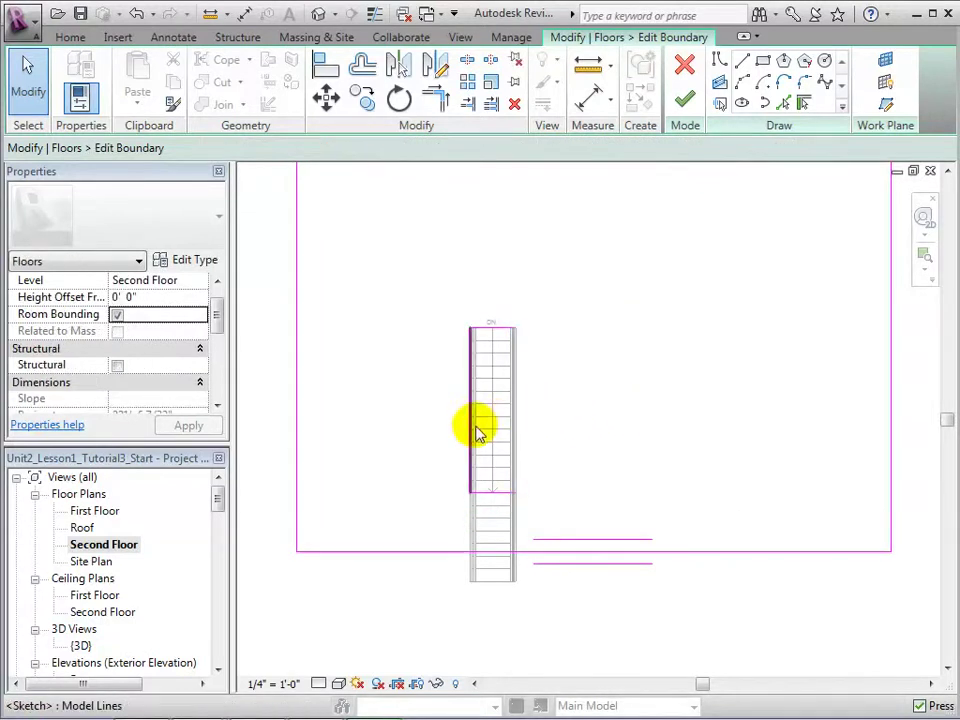
click(471, 435)
click(551, 465)
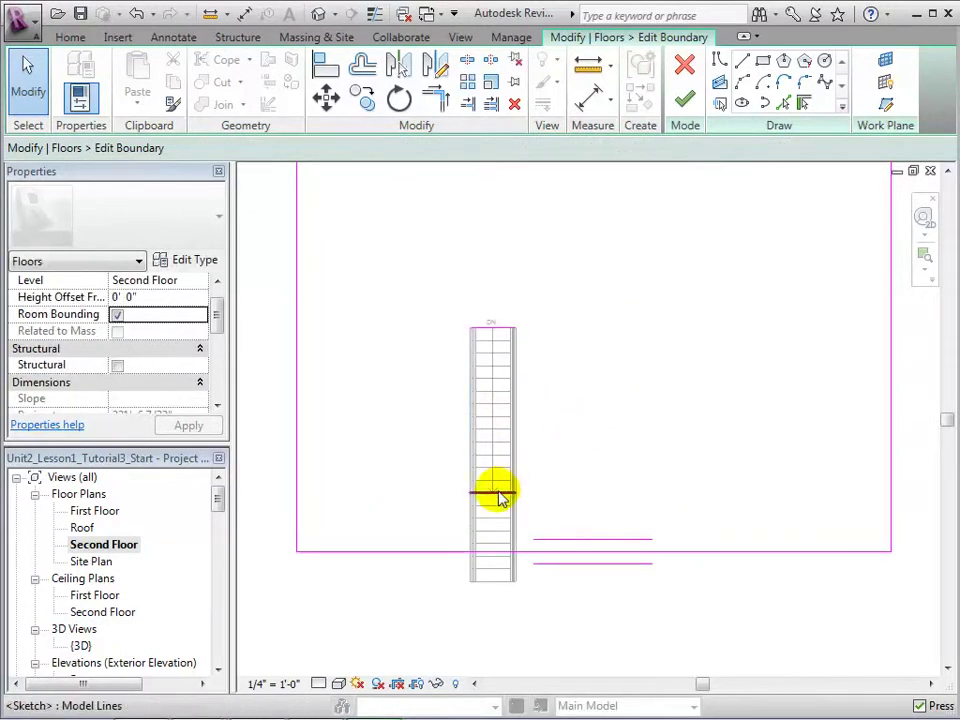
click(497, 493)
click(643, 394)
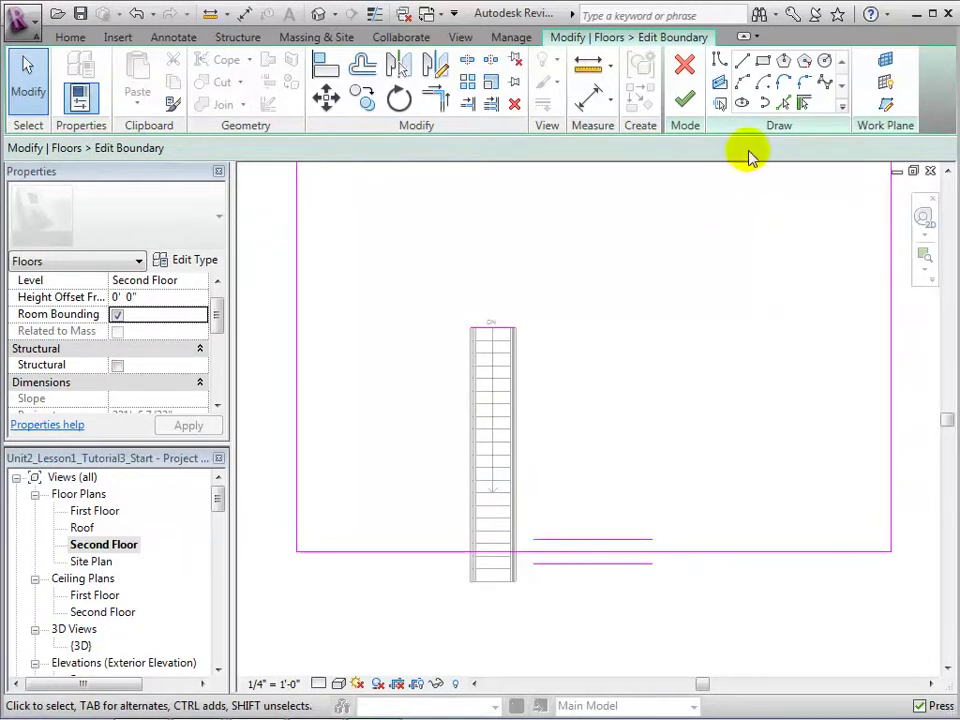
- Draw a Start-End-Radius arc circle around the stair and finish the boundary edit
click(741, 83)
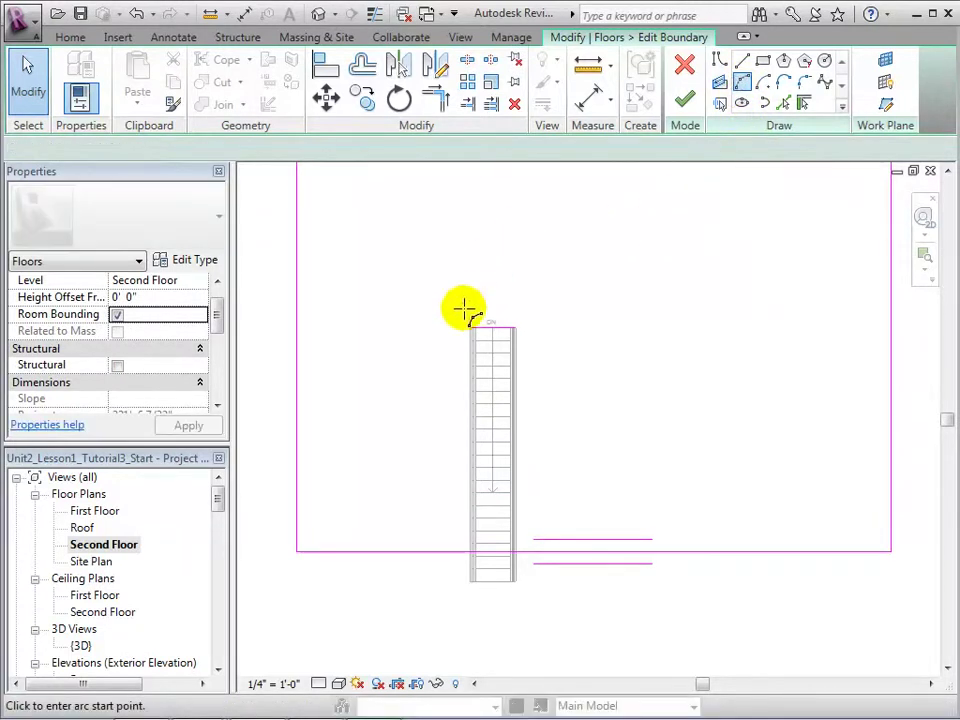
click(469, 330)
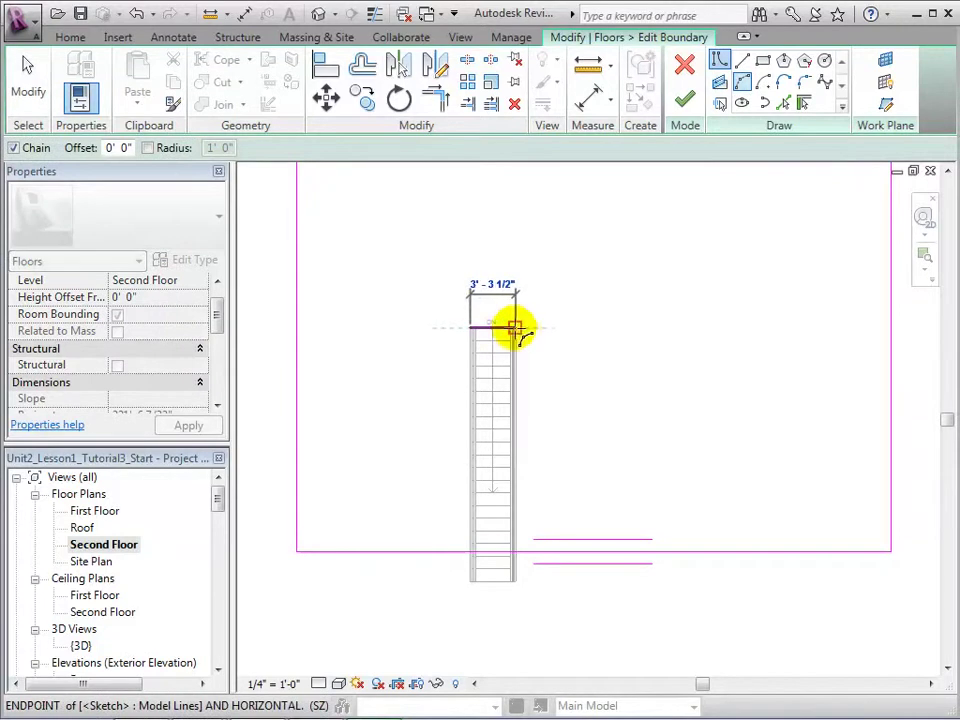
click(514, 328)
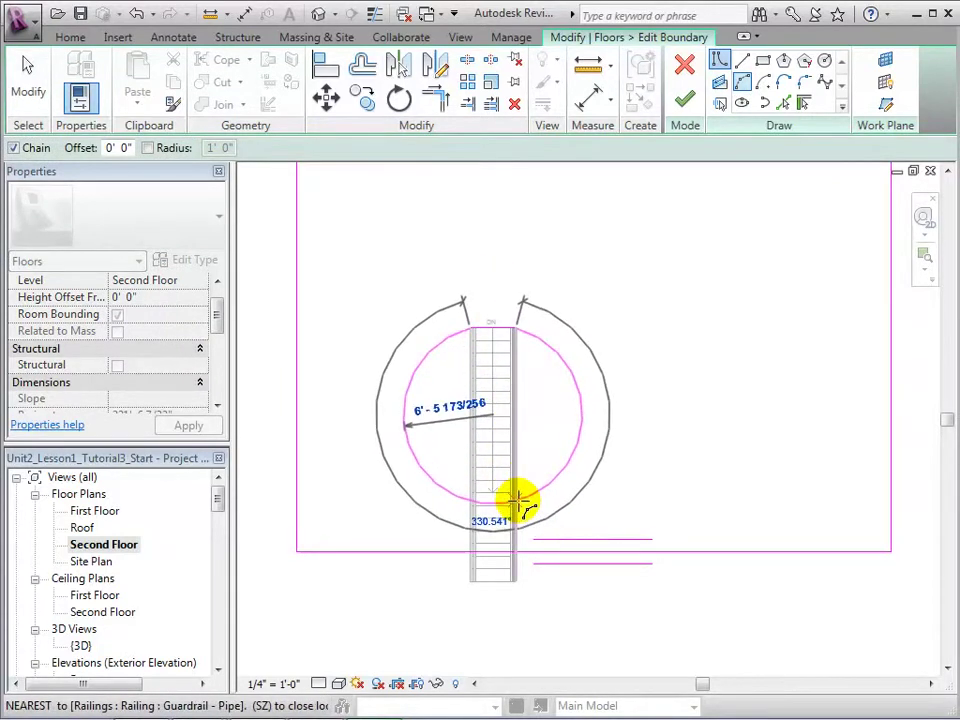
click(520, 502)
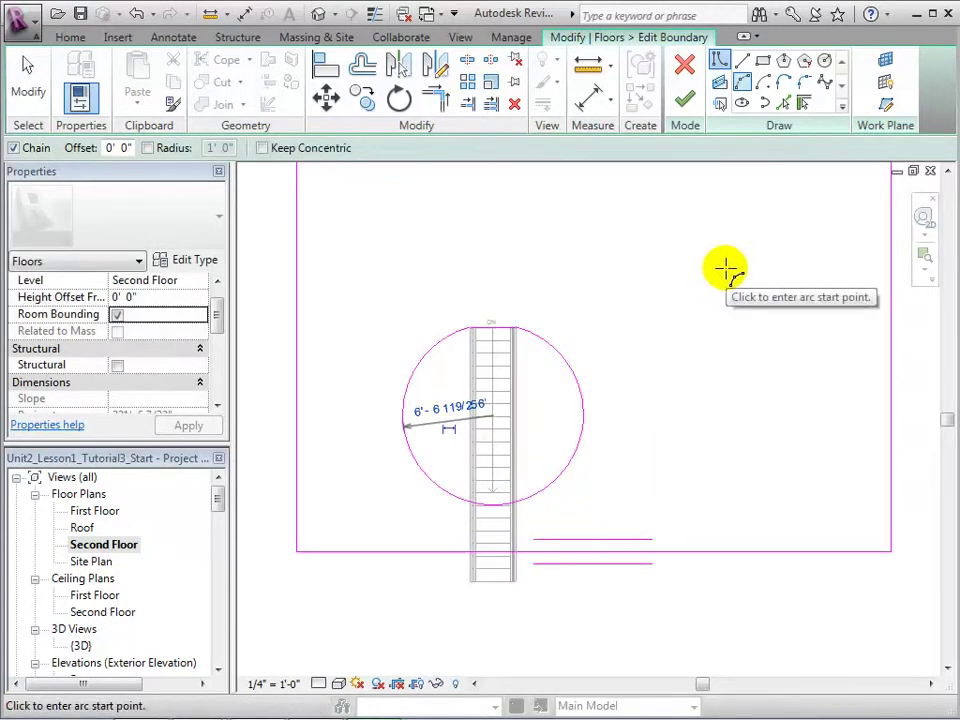
click(685, 100)
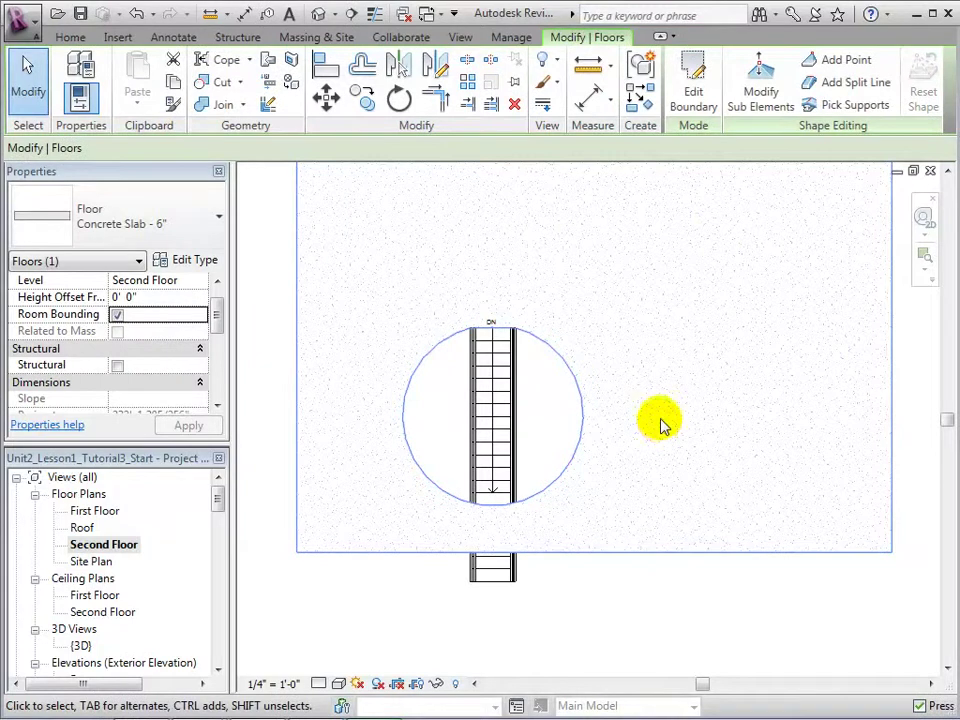
click(320, 13)
key(Escape)
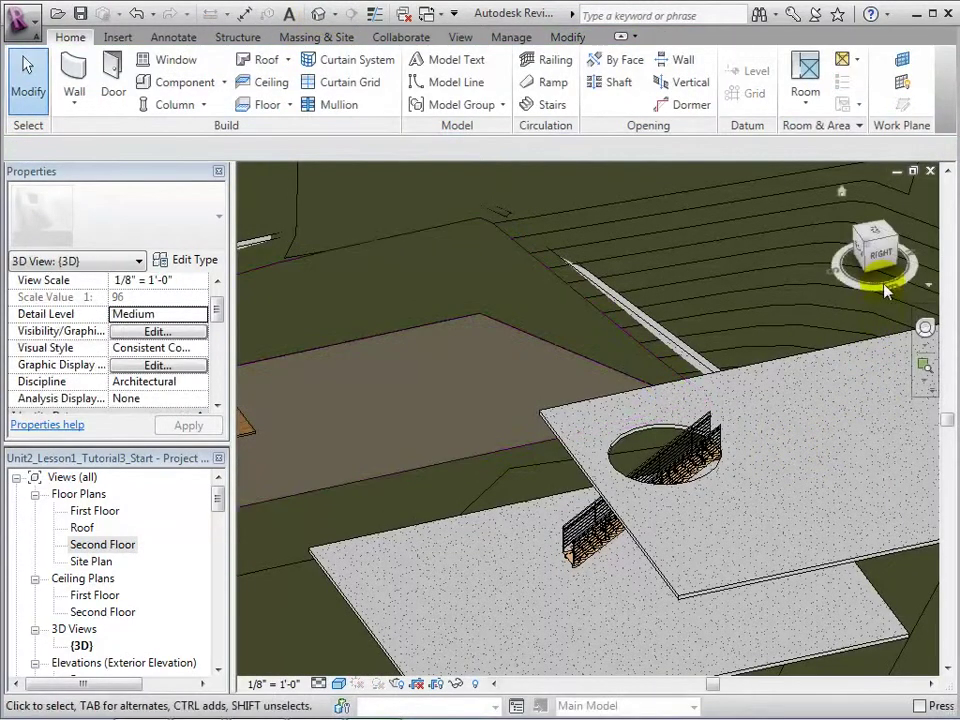
drag(868, 240, 880, 253)
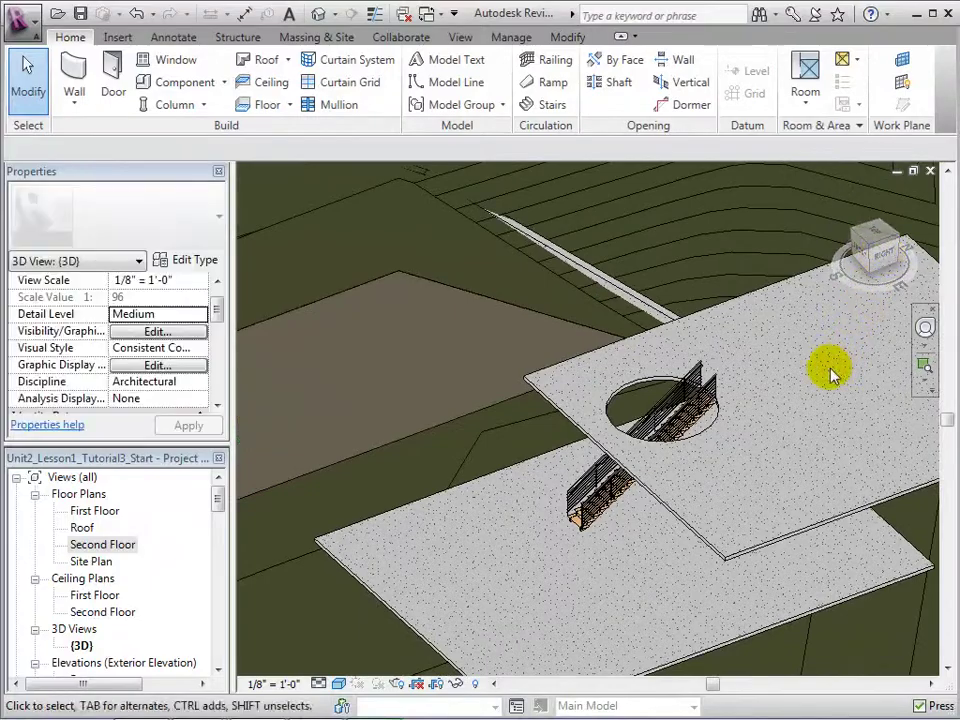
middle_drag(831, 371, 822, 465)
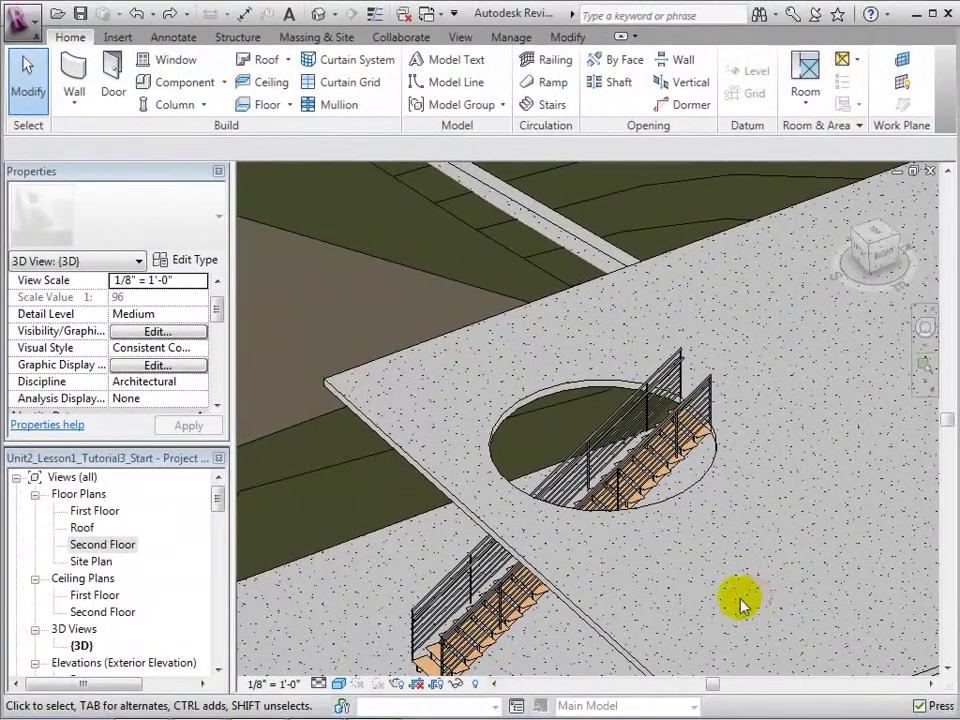
double_click(104, 545)
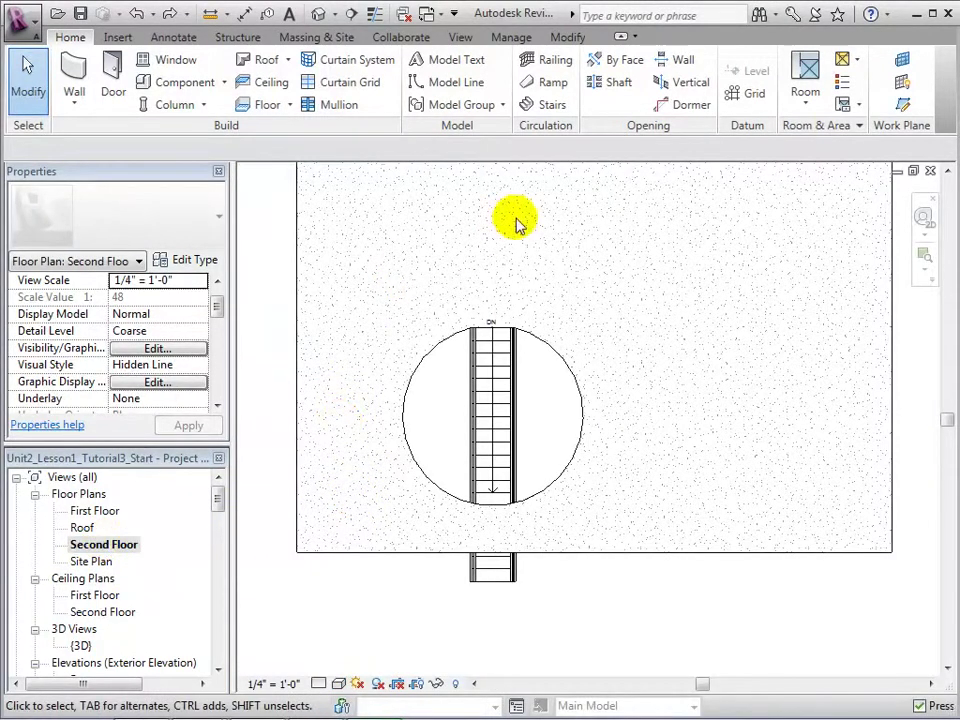
- Create a railing traced along the circular opening edge and view it in 3D
click(548, 62)
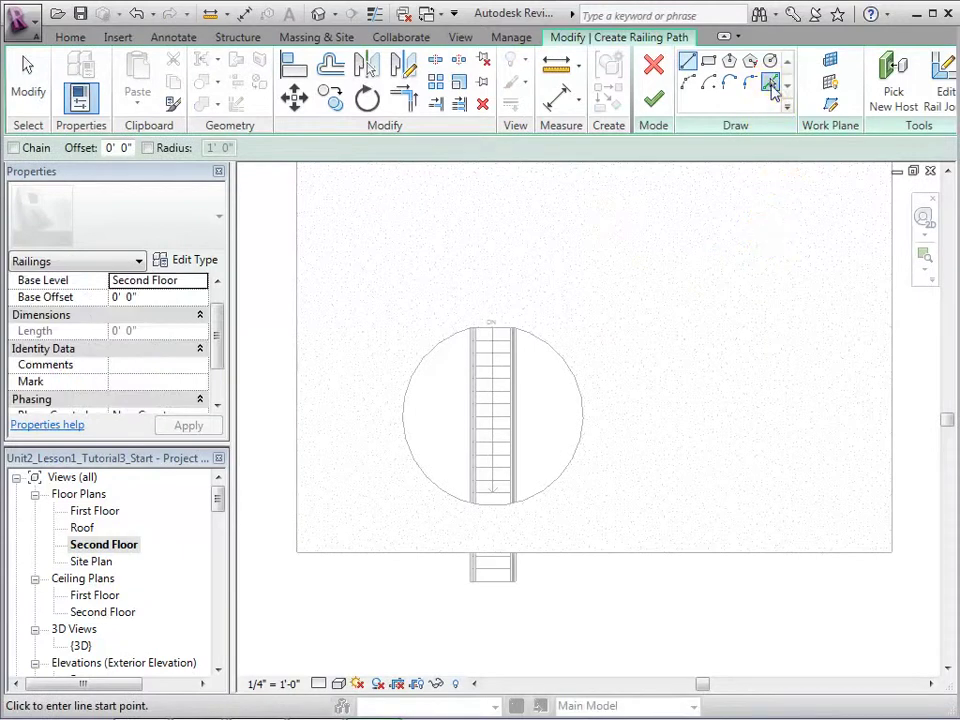
click(771, 86)
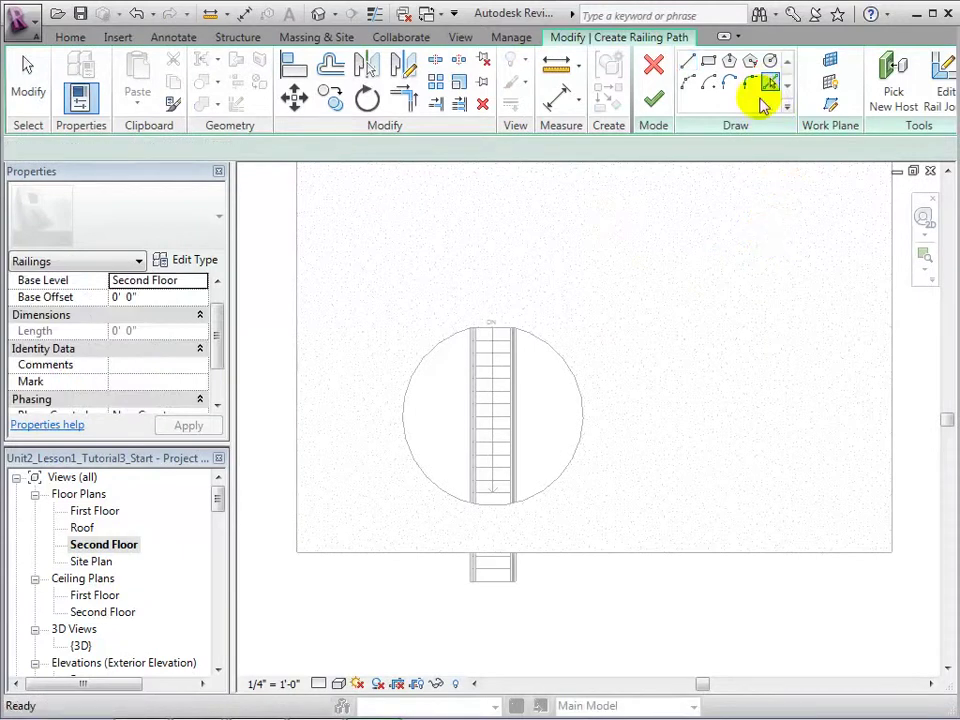
click(418, 370)
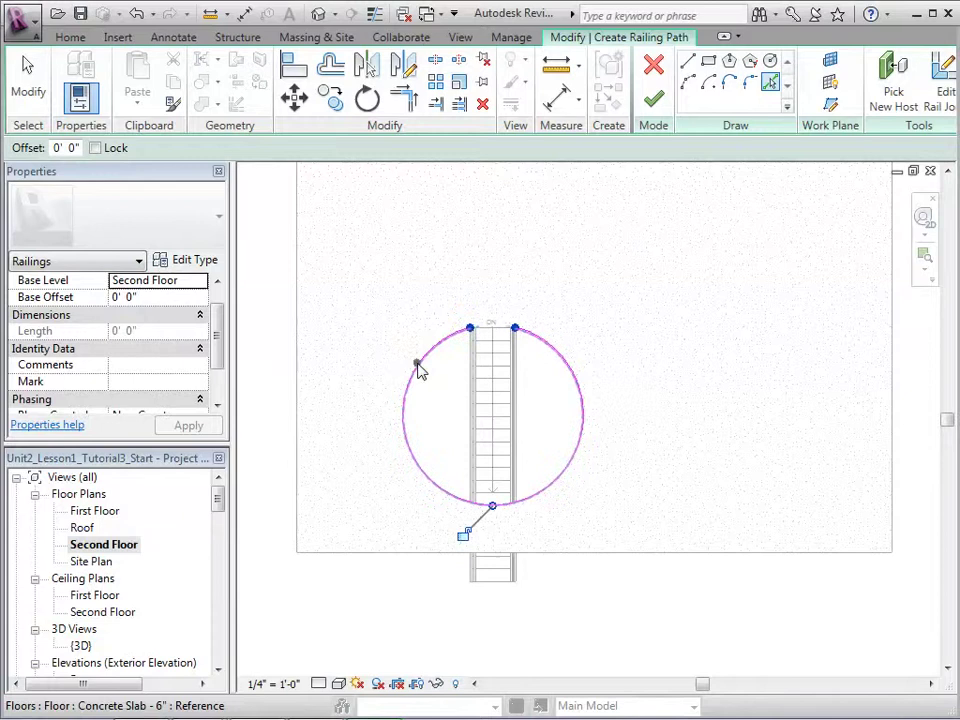
click(656, 97)
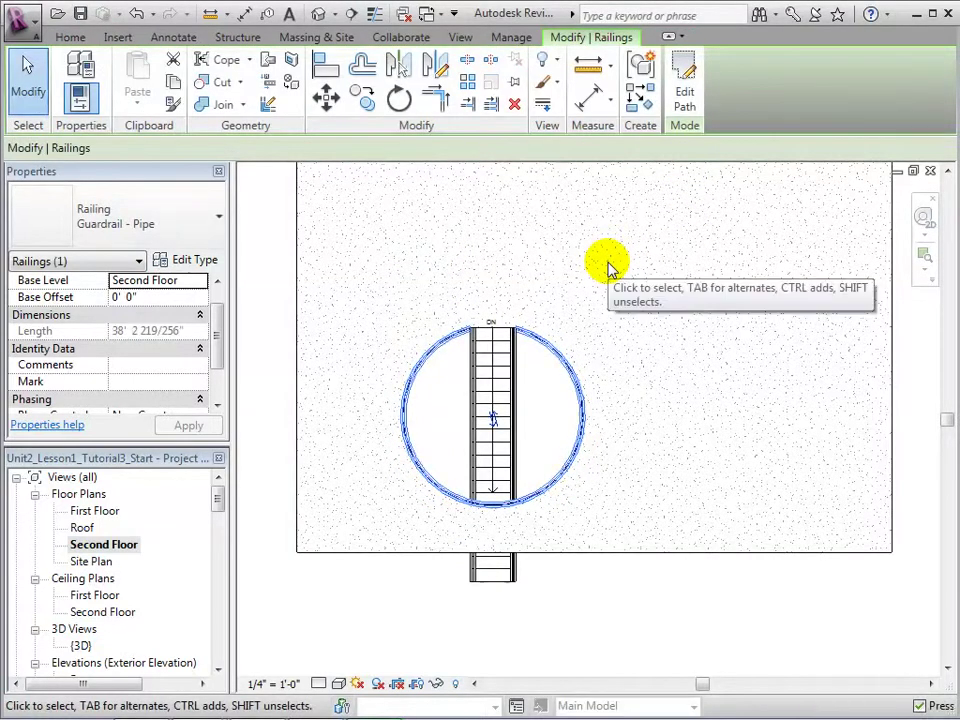
click(319, 14)
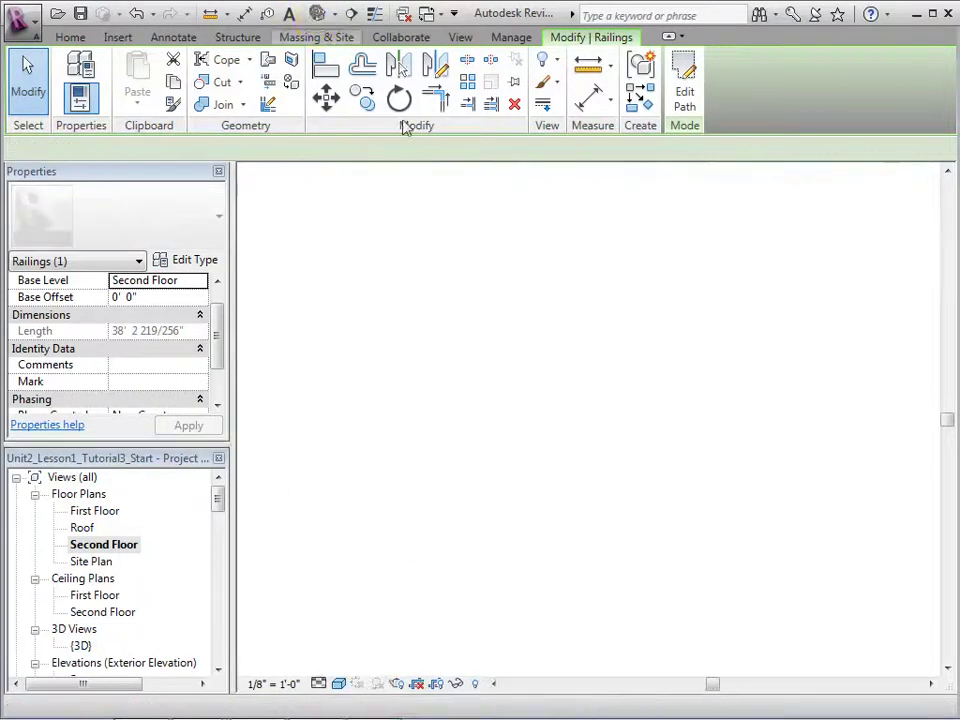
scroll(735, 395, up, 3)
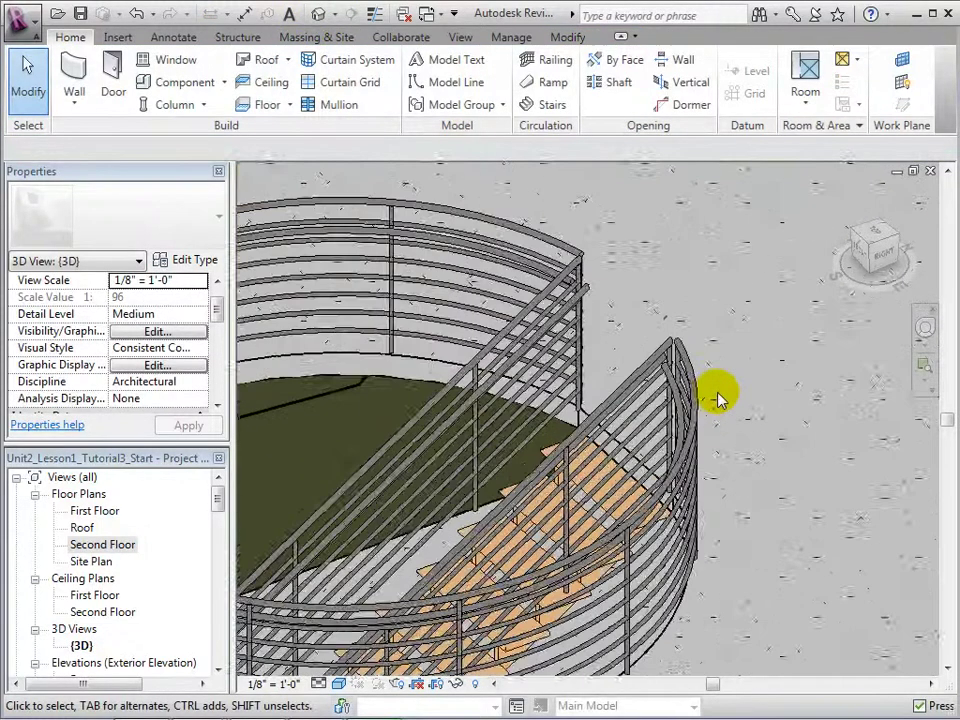
scroll(718, 398, up, 1)
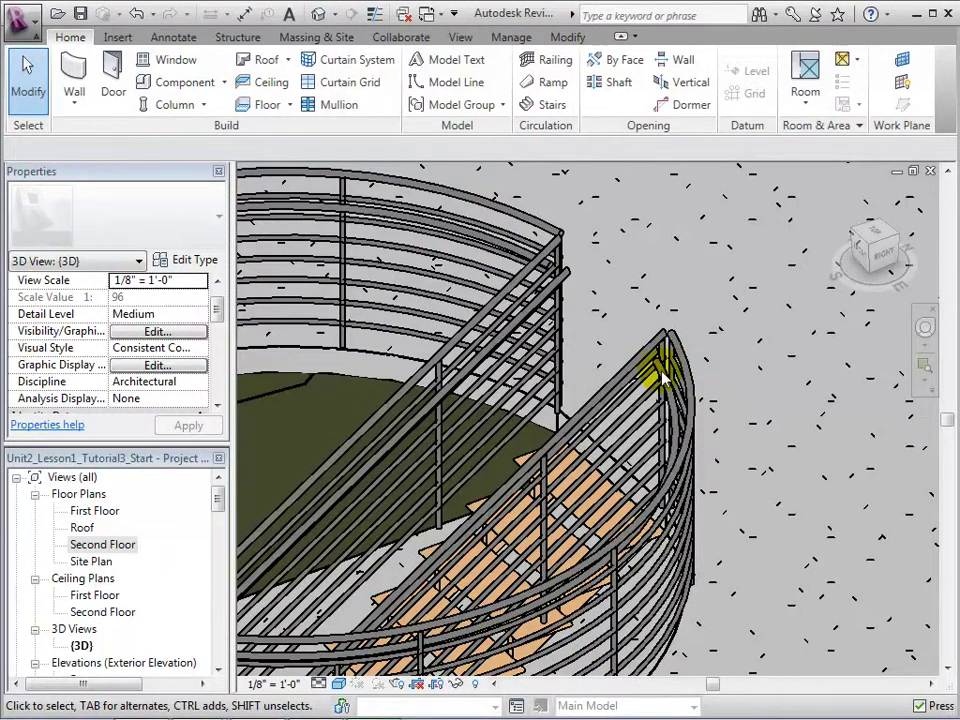
- In the Second Floor plan, flip the round Guardrail - Pipe railing's direction
double_click(117, 547)
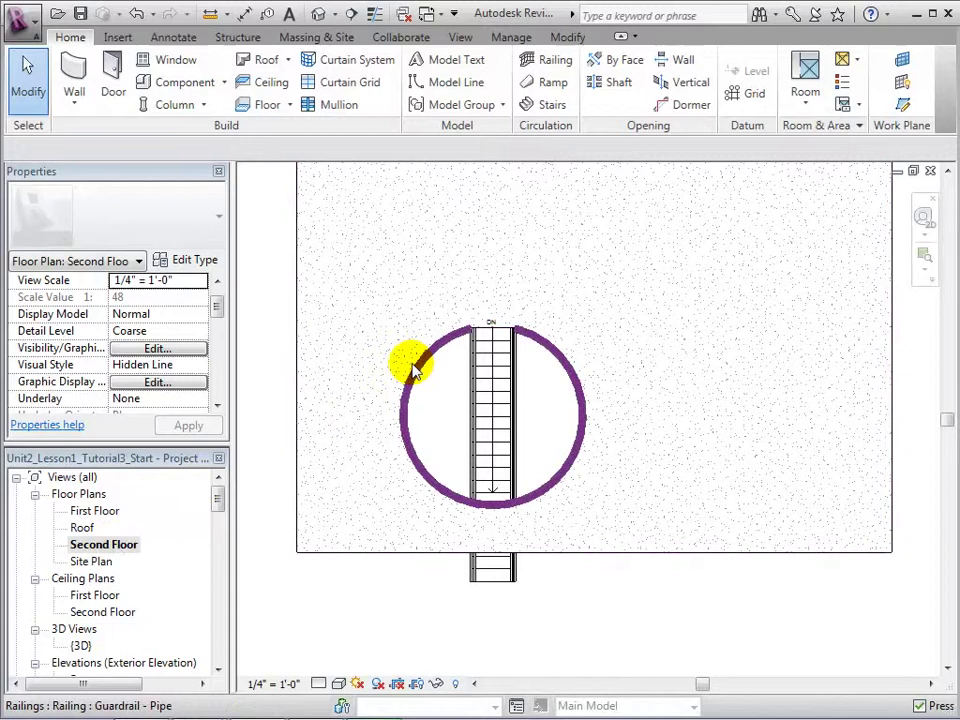
click(414, 368)
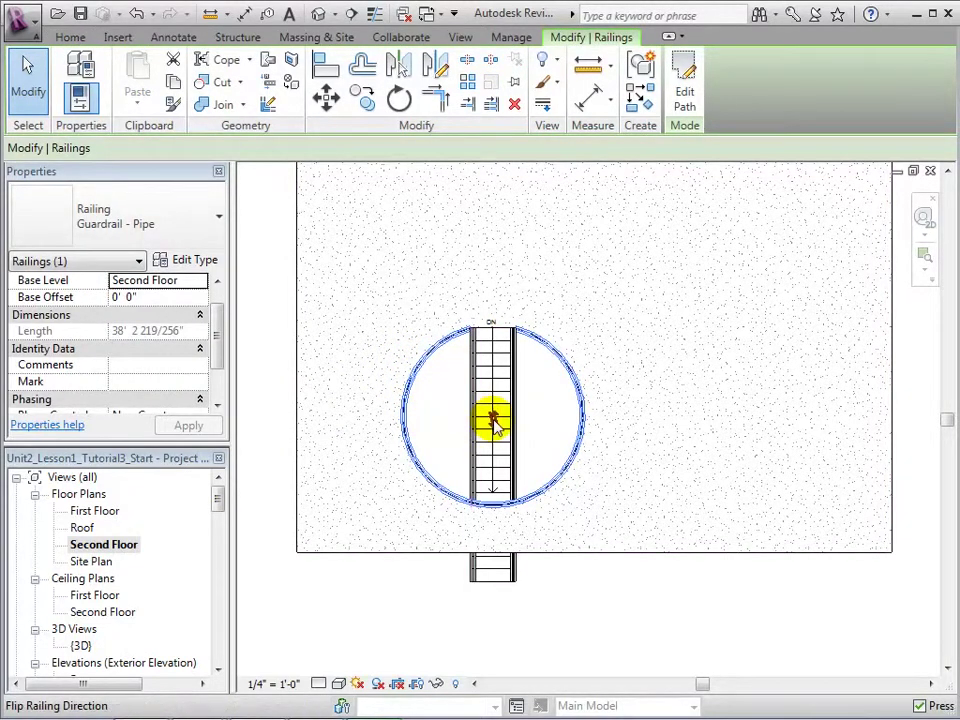
click(492, 420)
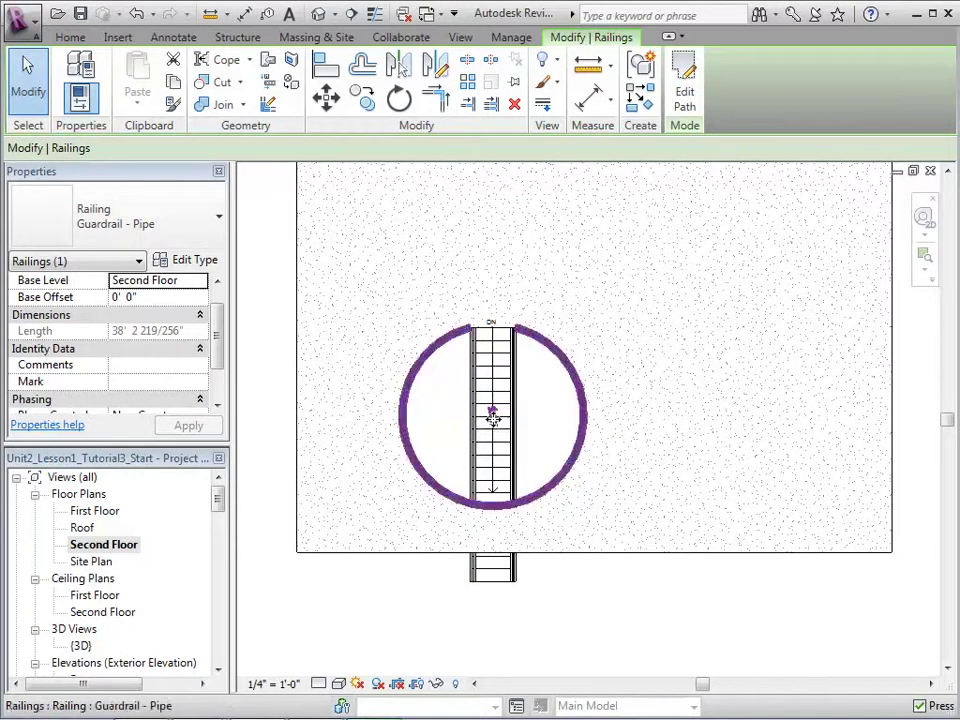
click(605, 304)
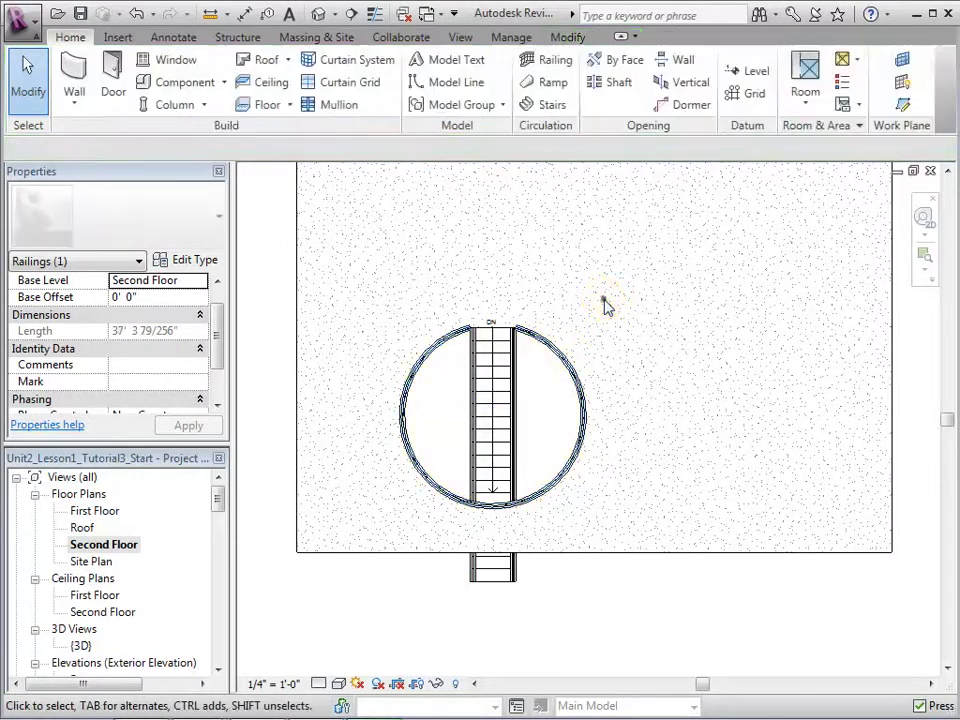
click(315, 17)
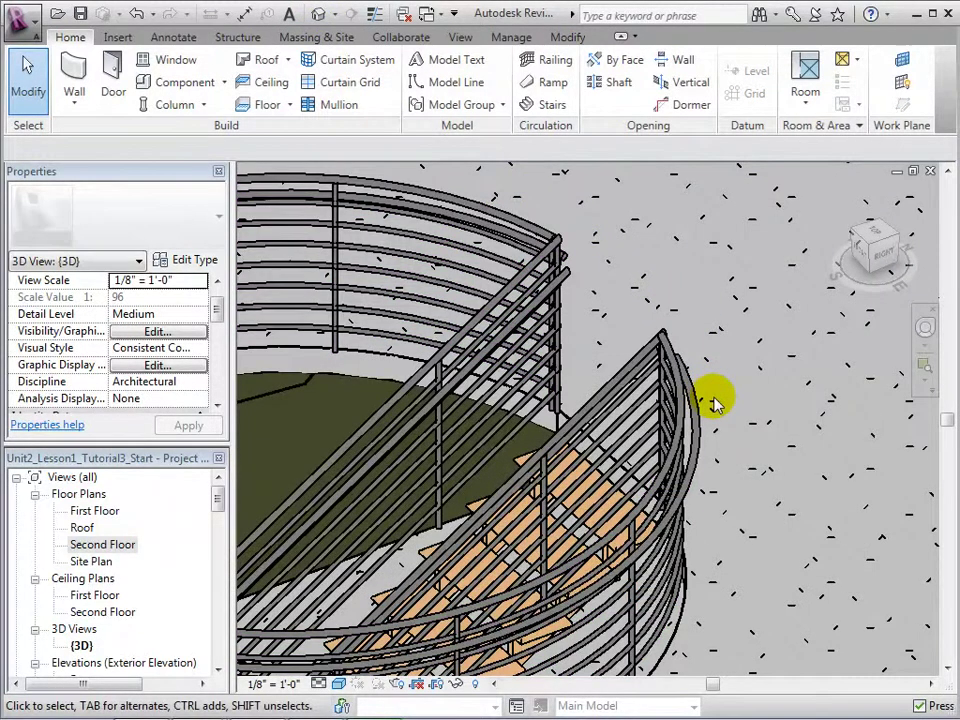
scroll(713, 402, down, 5)
middle_drag(793, 444, 908, 458)
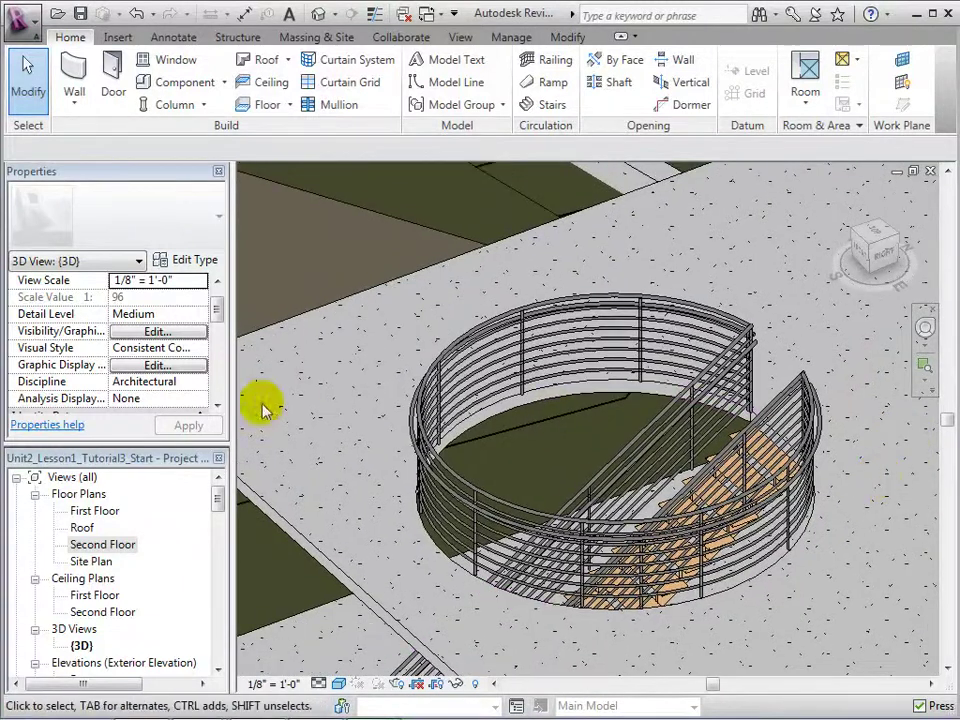
double_click(106, 545)
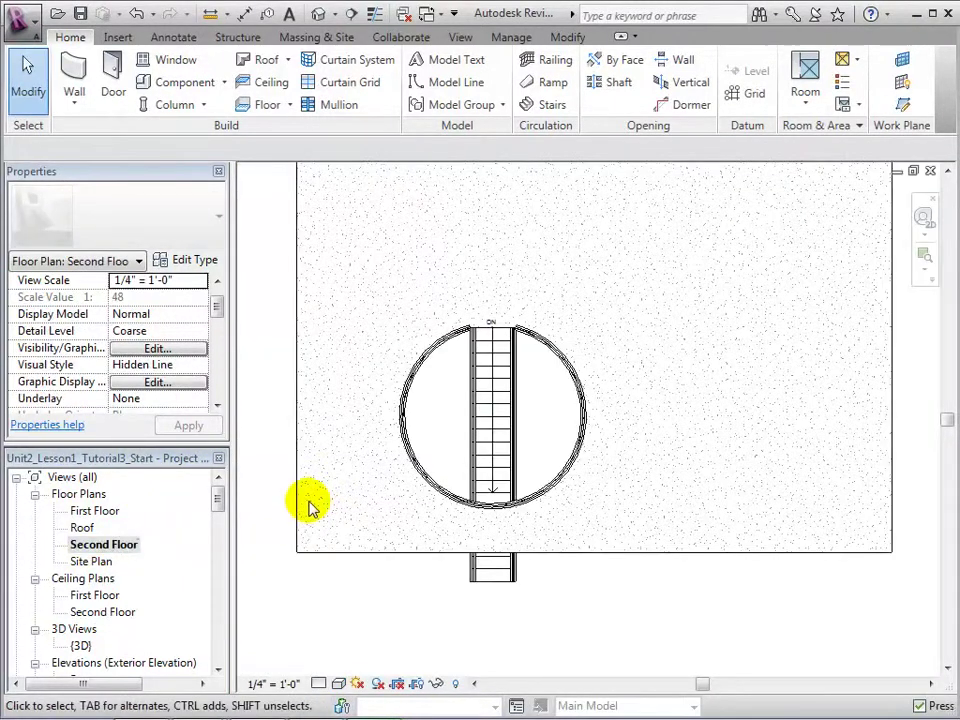
- Sketch a railing path along the slab's bottom edge plus 12'-6" lines up both sides
click(549, 60)
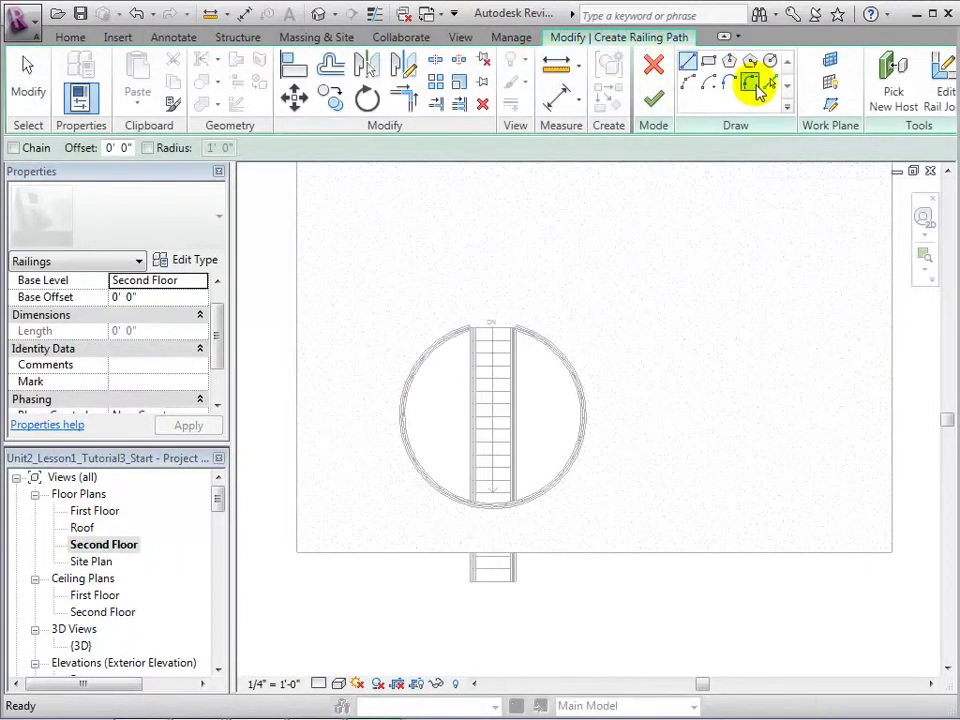
click(769, 82)
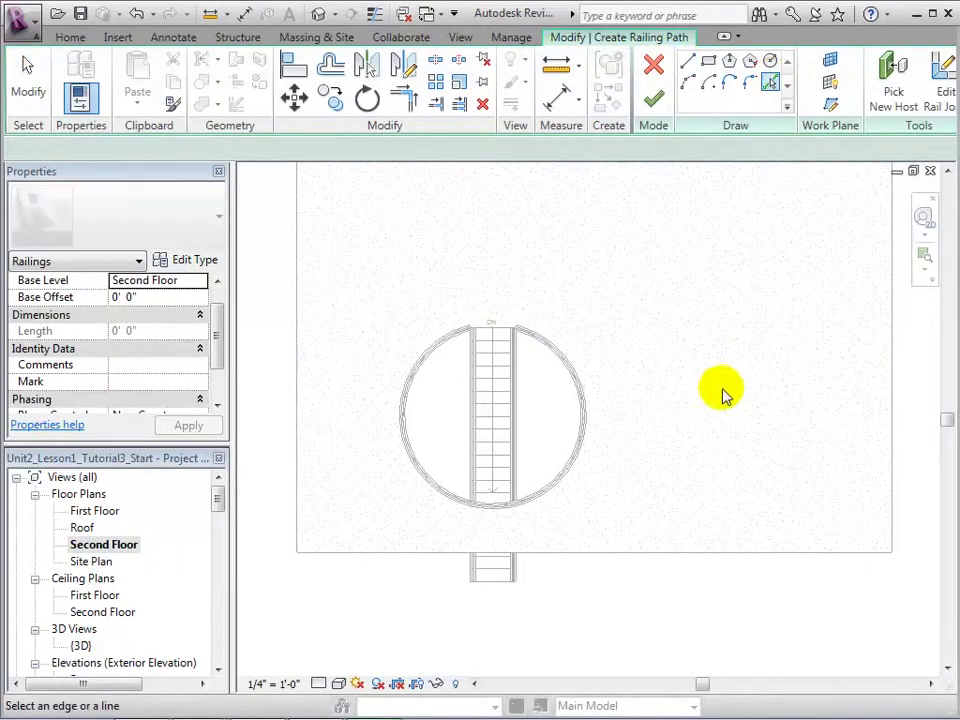
click(658, 560)
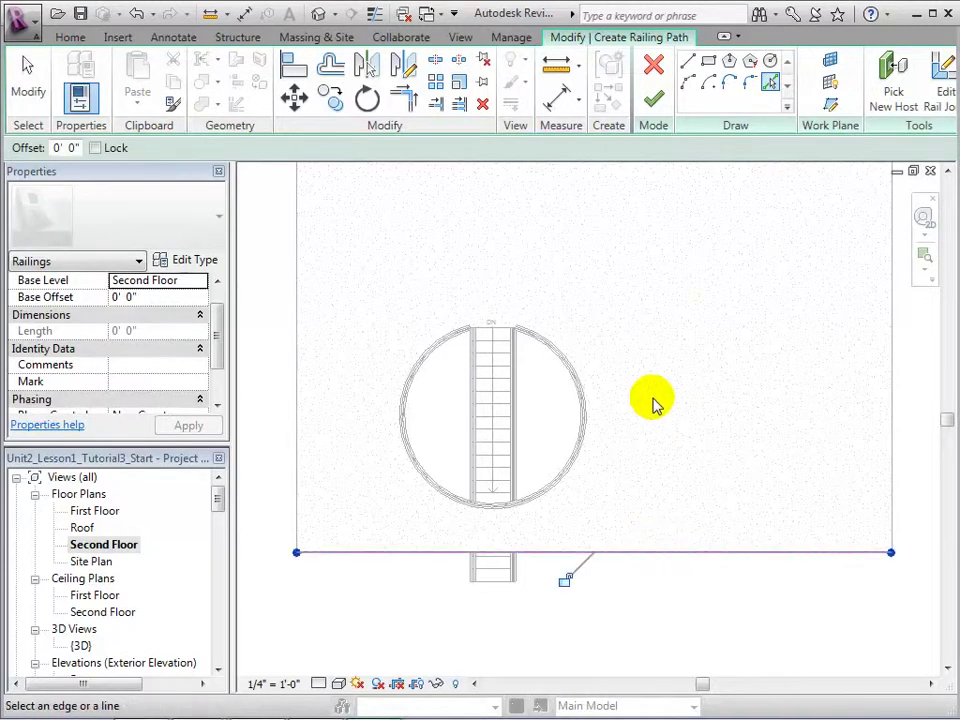
click(689, 62)
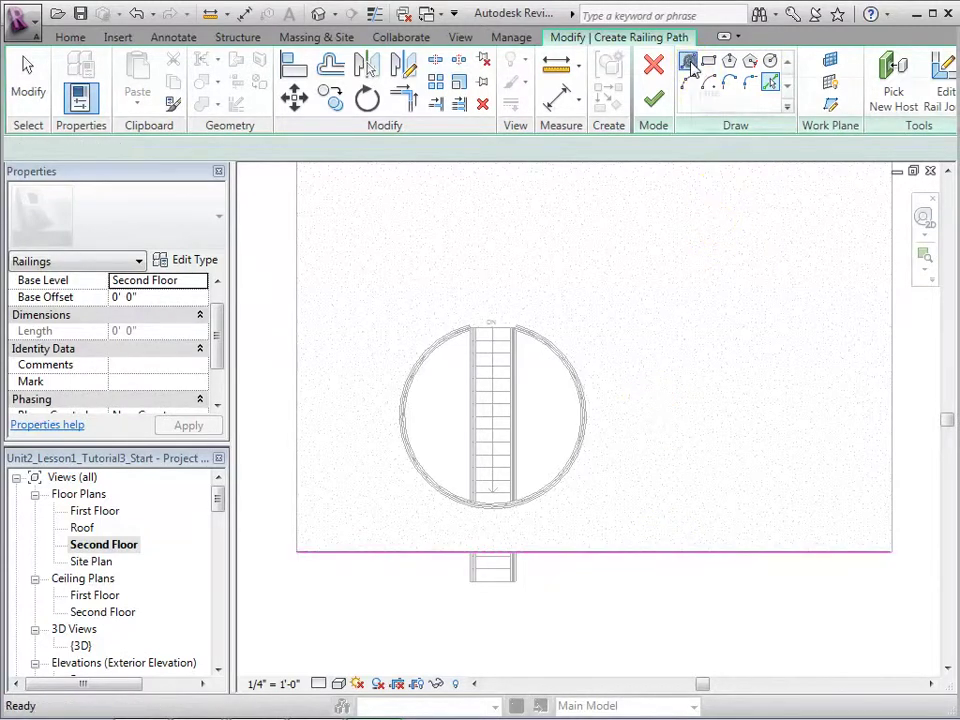
click(298, 551)
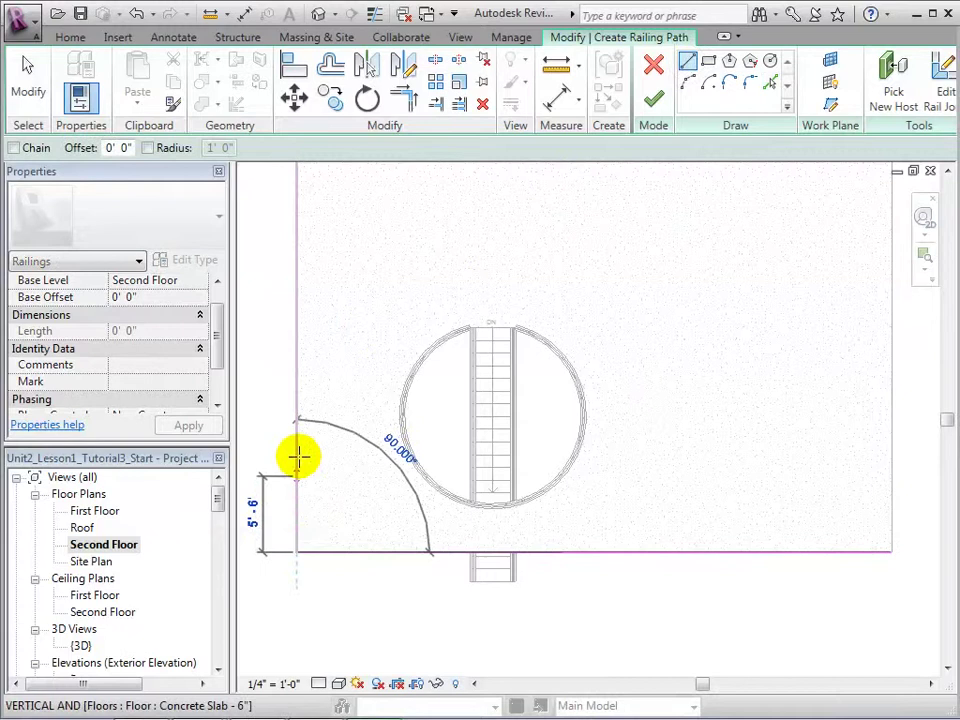
click(298, 363)
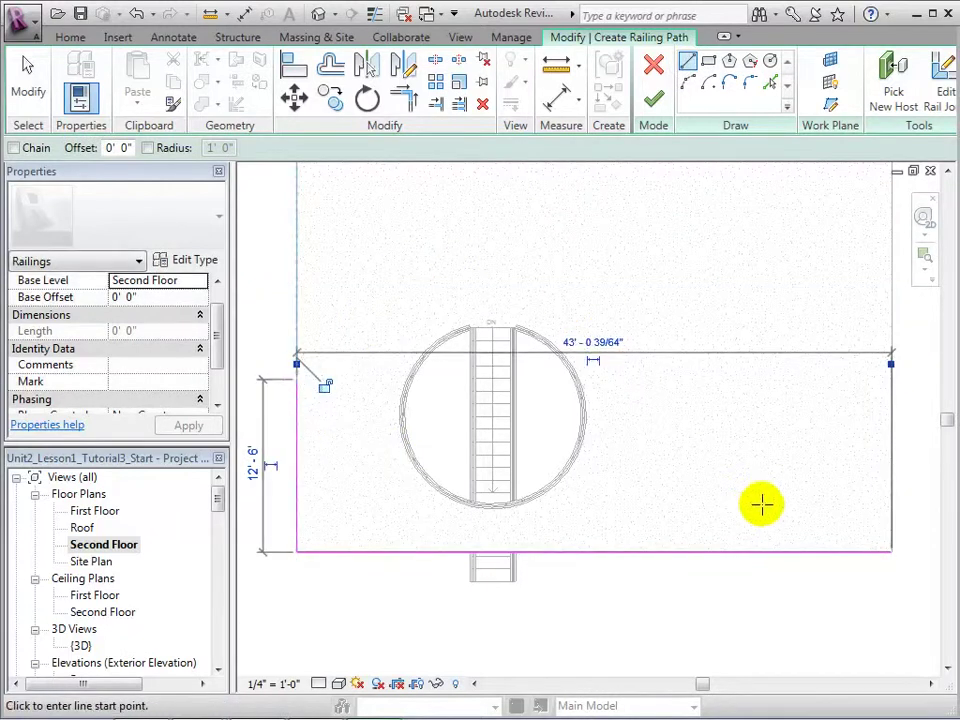
click(890, 551)
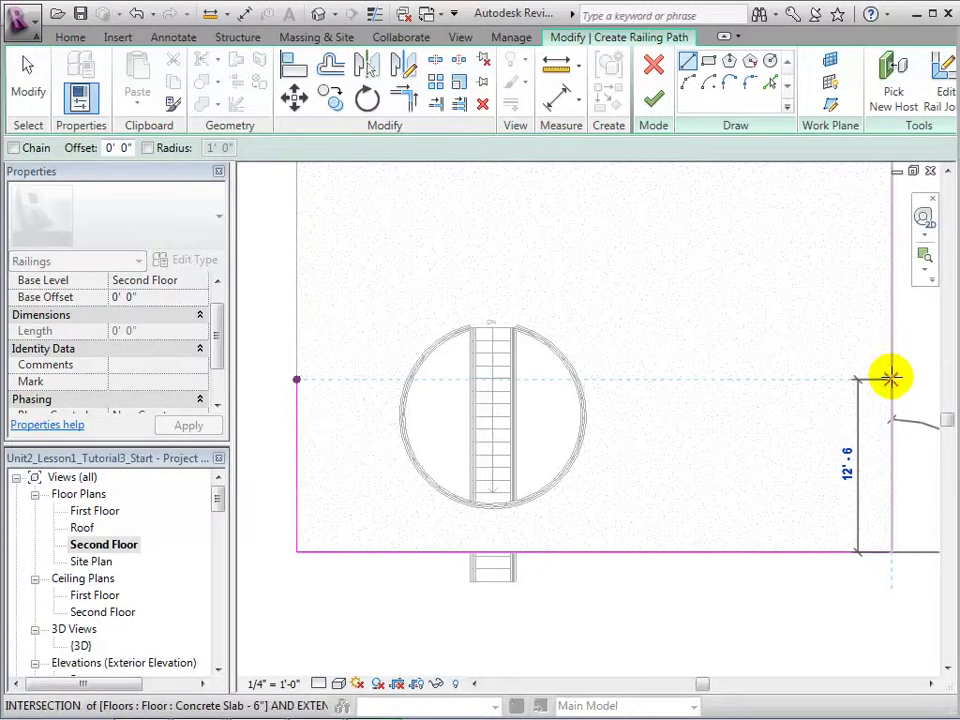
click(890, 378)
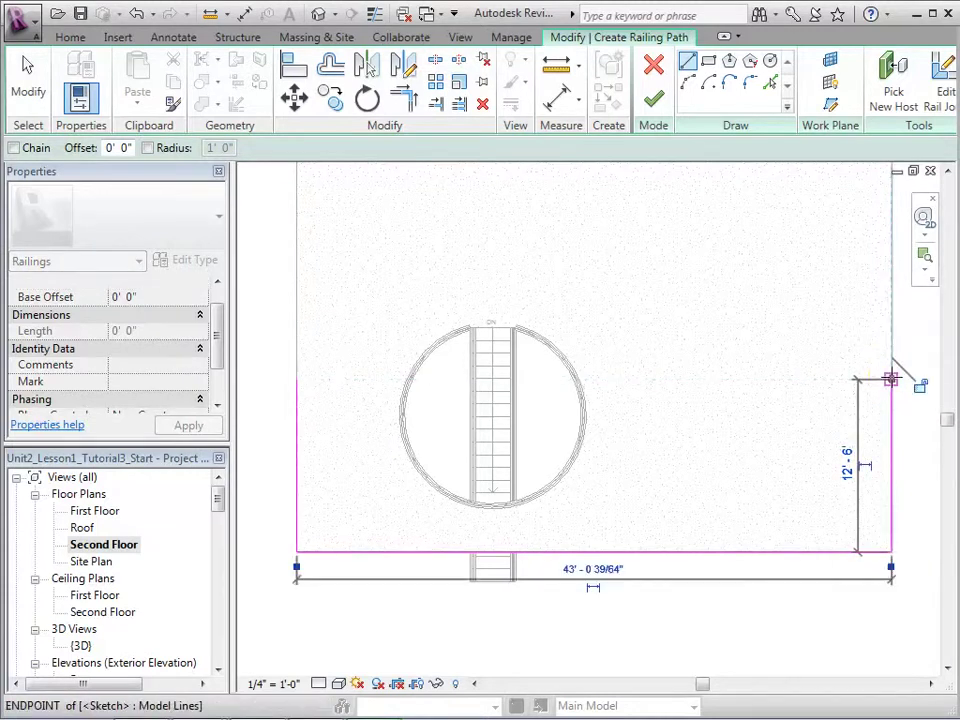
click(654, 102)
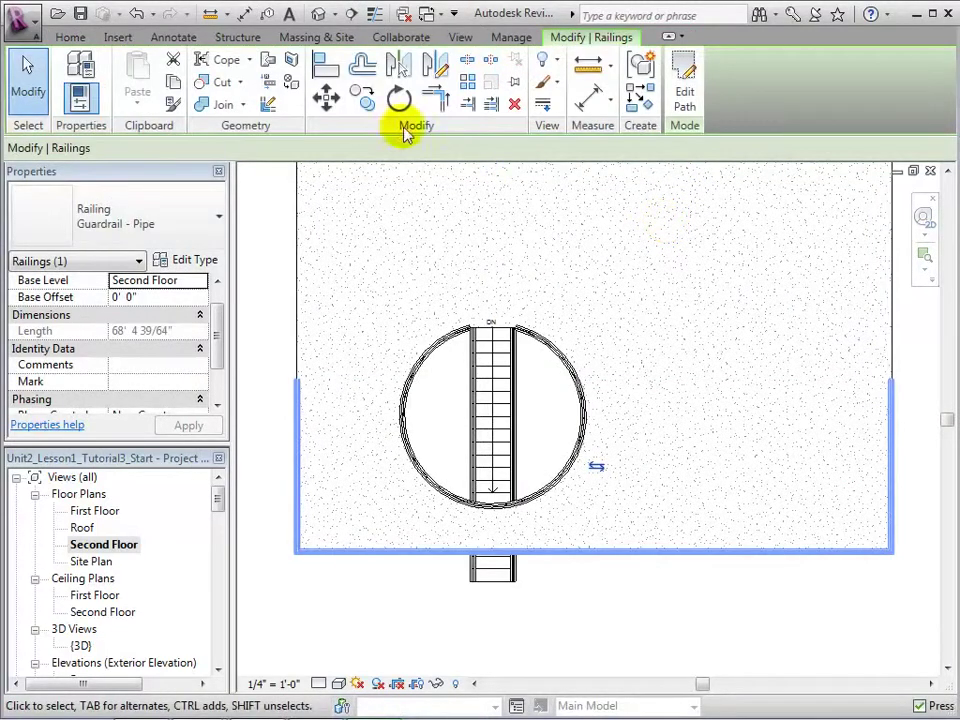
- In 3D, change the slab-edge railing to Guardrail - Rectangular, then select the round railing
click(318, 17)
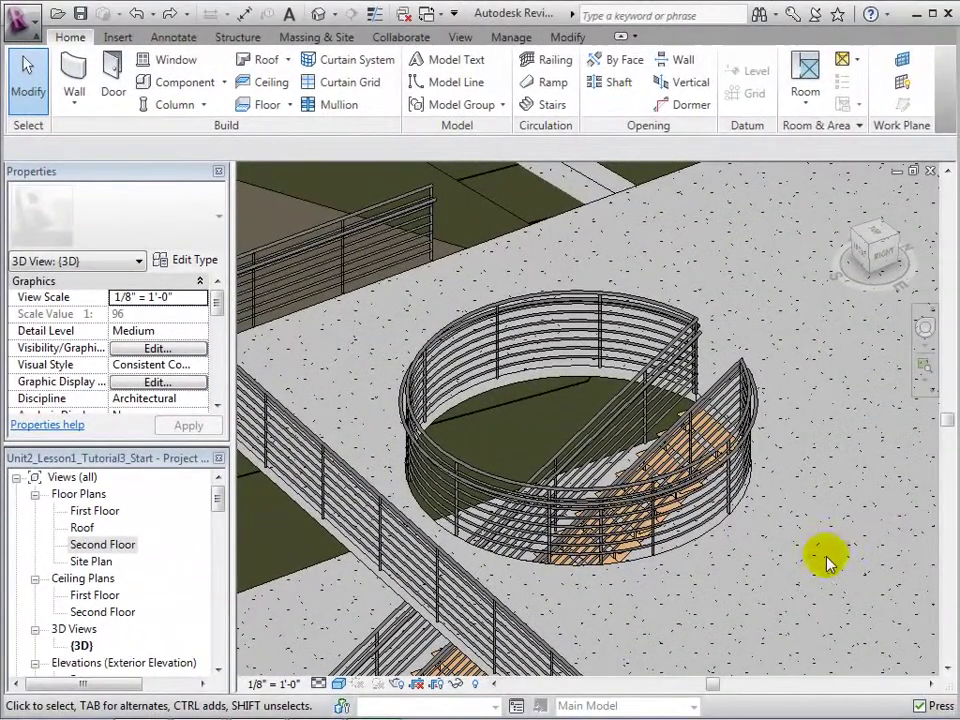
click(474, 603)
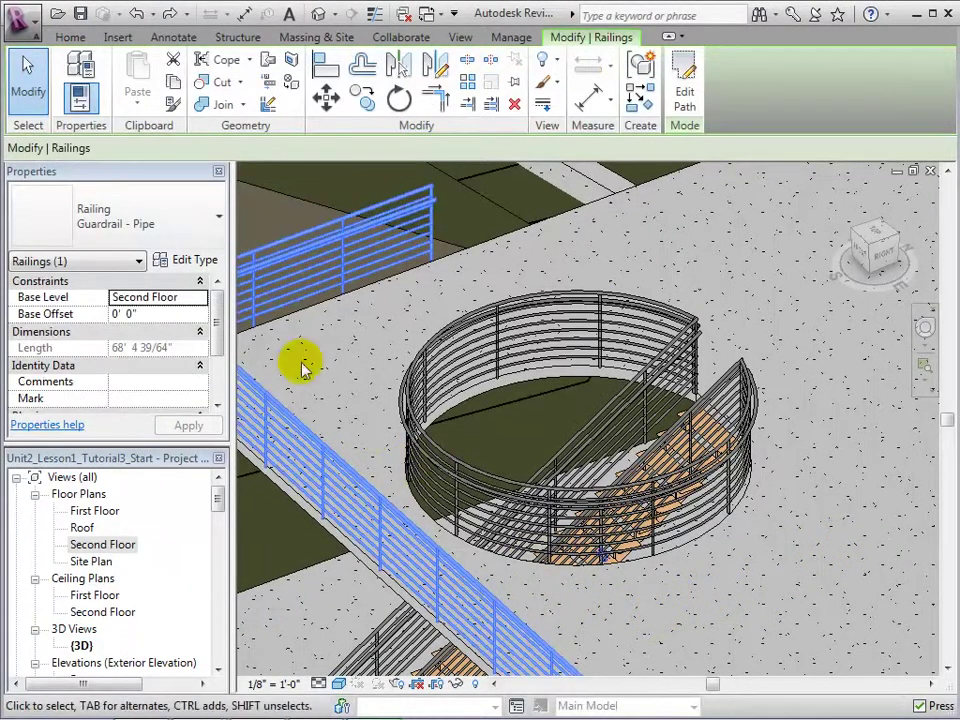
click(166, 232)
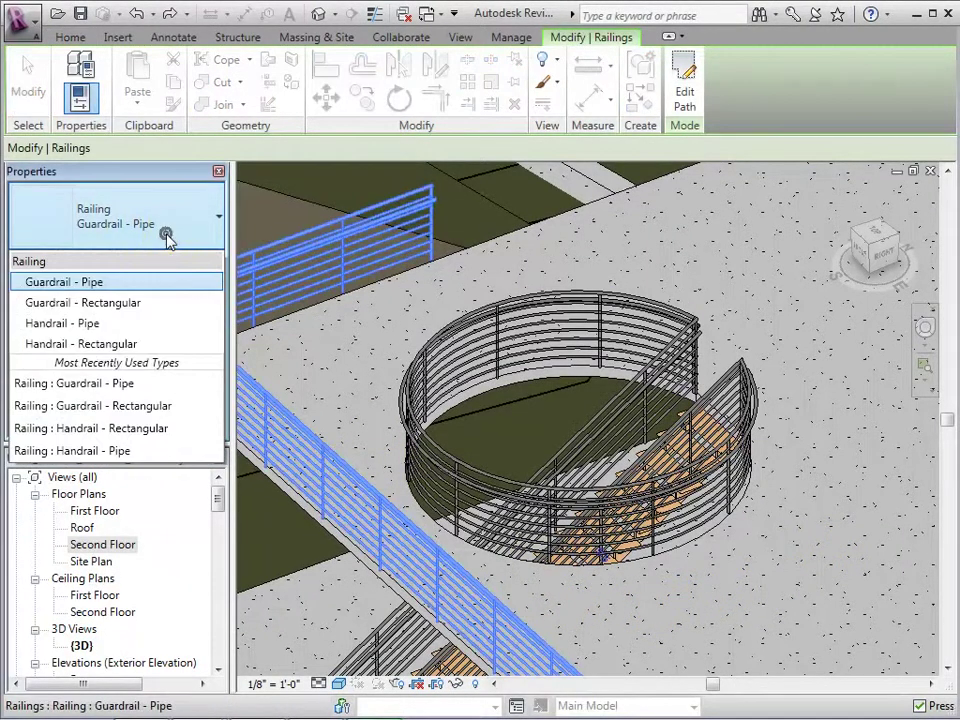
click(166, 303)
click(326, 366)
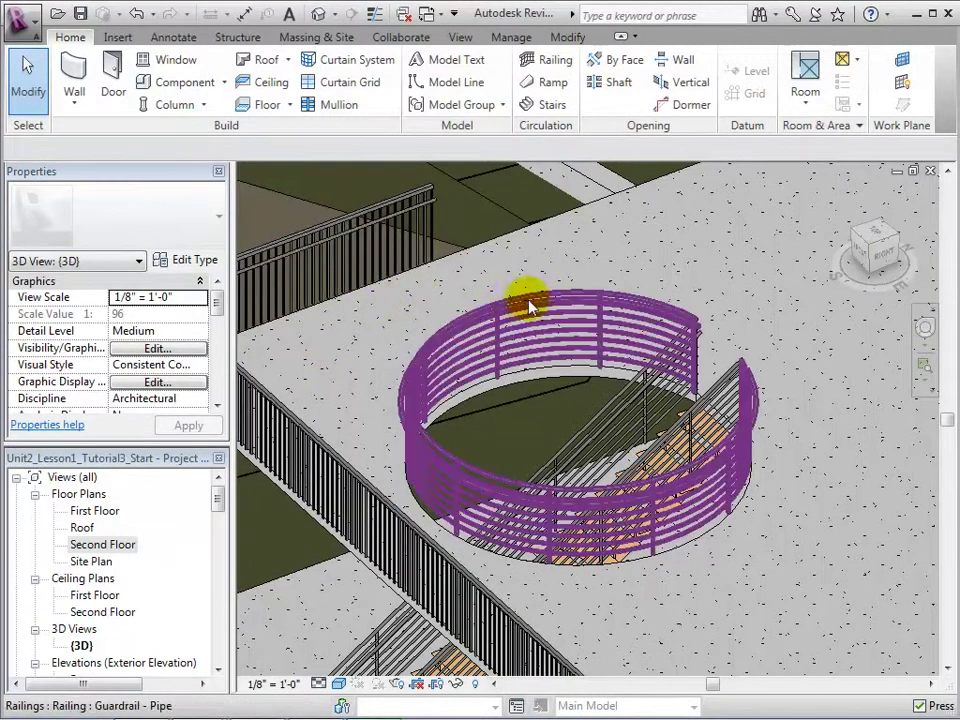
click(604, 306)
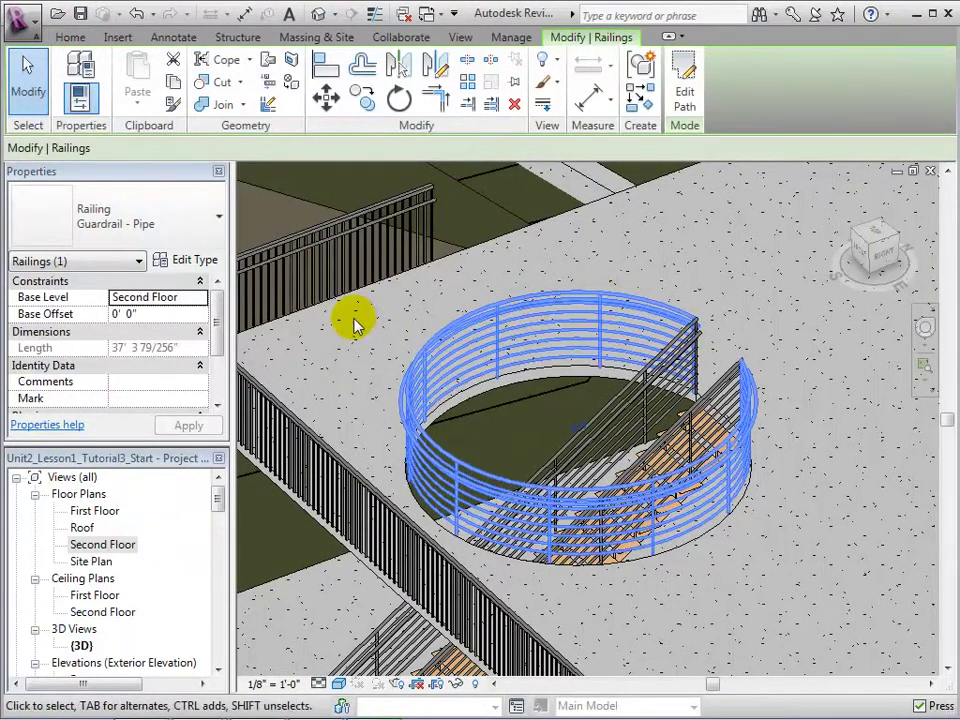
- Review the Guardrail - Pipe type's nine-rail structure from its Type Properties
click(186, 263)
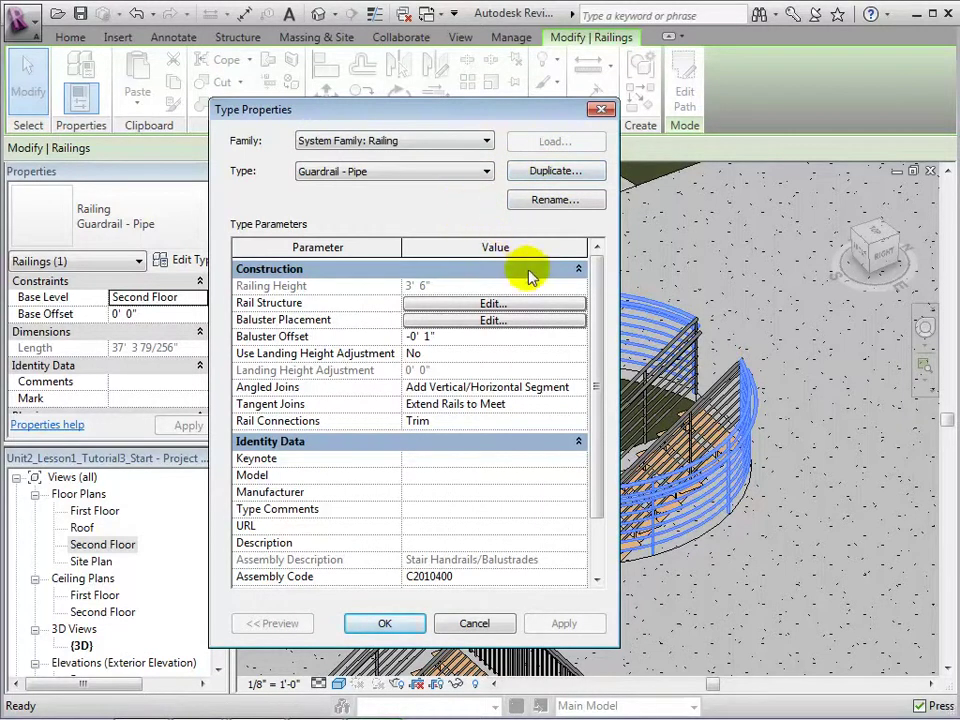
click(528, 308)
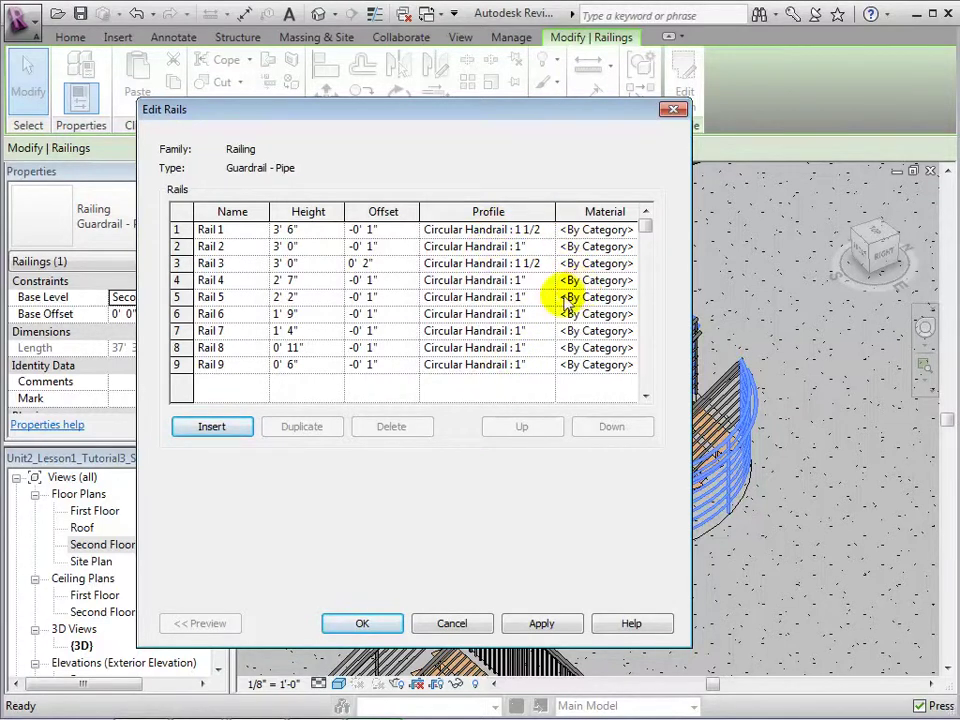
click(362, 623)
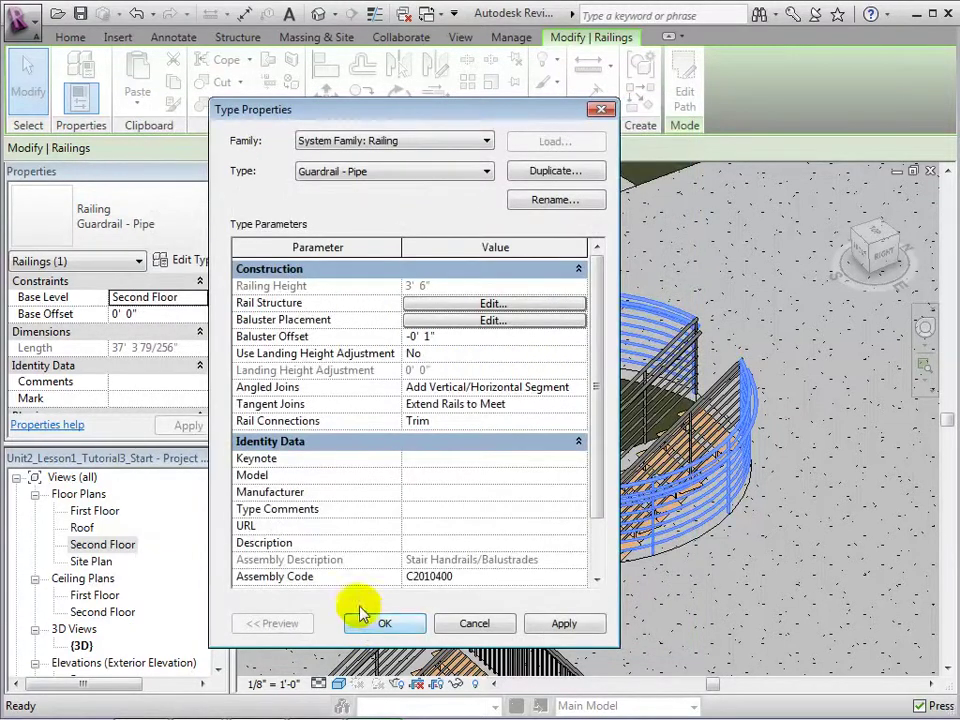